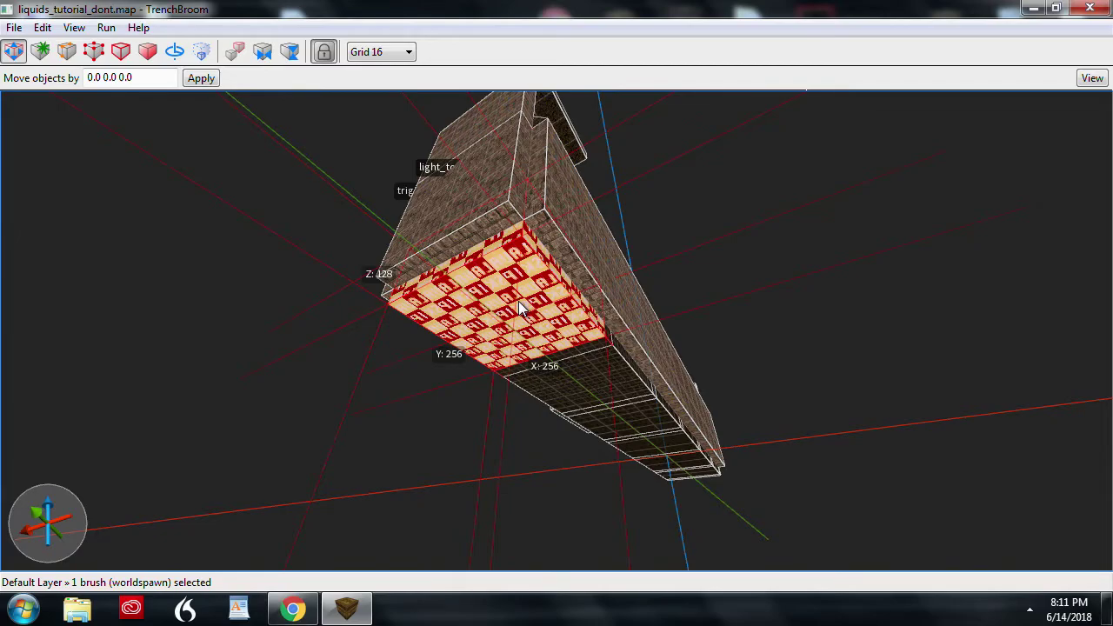
Step: Orbit the 3D view around the resized 256 × 256 brush in TrenchBroom
mouse_move(520, 308)
right_mouse_down("alt")
mouse_move(606, 305)
mouse_move(662, 325)
mouse_move(461, 318)
mouse_move(537, 323)
mouse_move(489, 316)
right_mouse_up("alt")
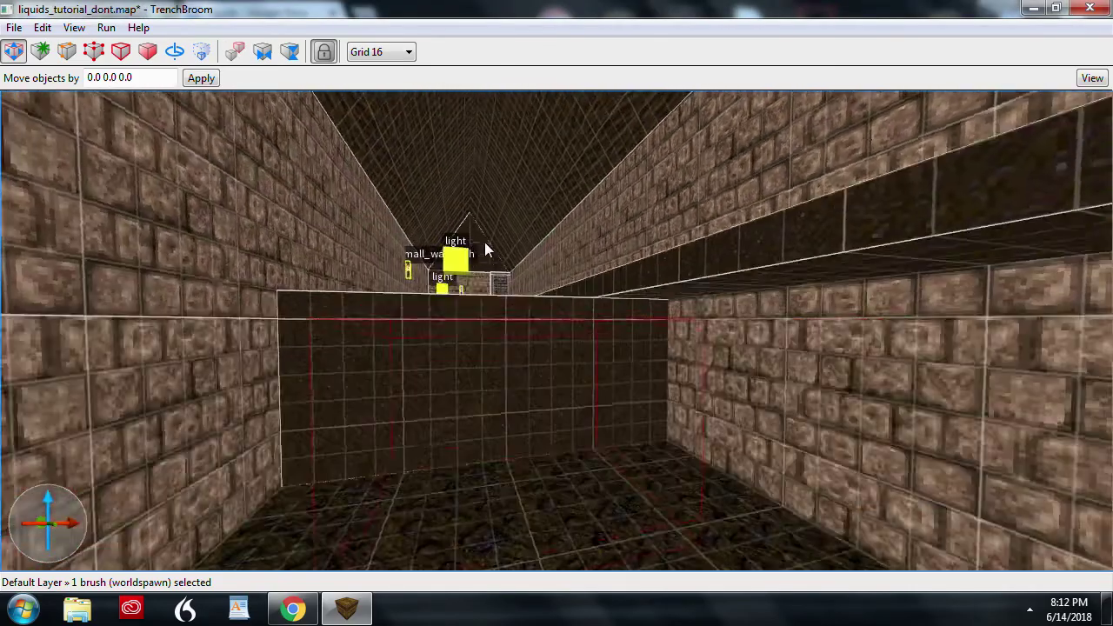
Step: Isolate the water floor brush in the 3D view with Ctrl+I, then deselect it
mouse_move(485, 243)
right_mouse_down("alt")
mouse_move(485, 200)
mouse_move(409, 199)
mouse_move(292, 233)
mouse_move(204, 283)
right_mouse_up("alt")
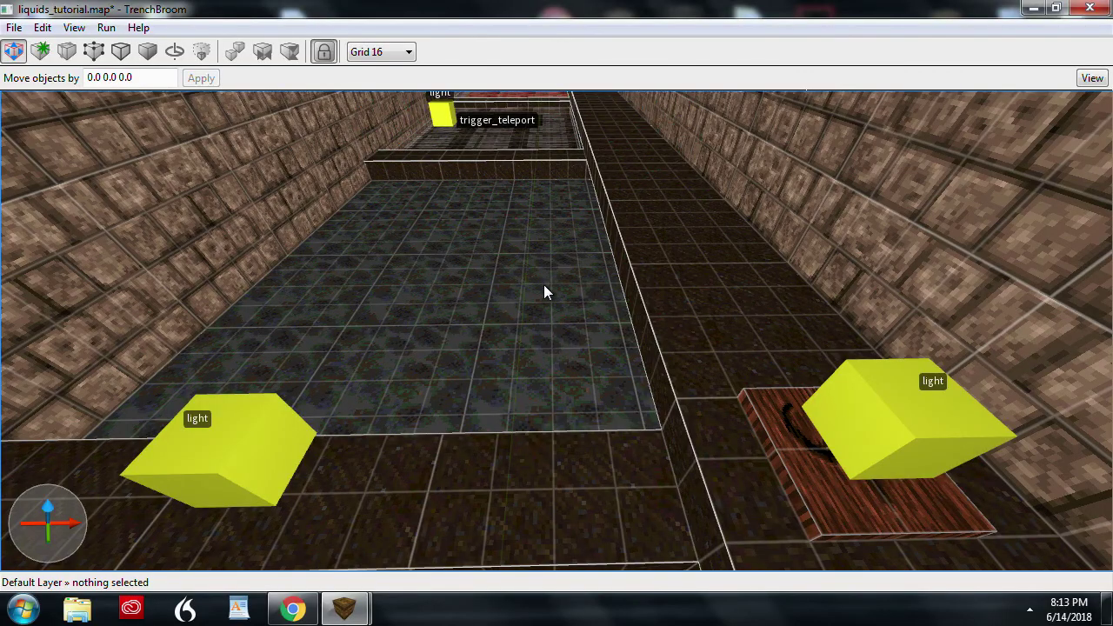
left_click(544, 286)
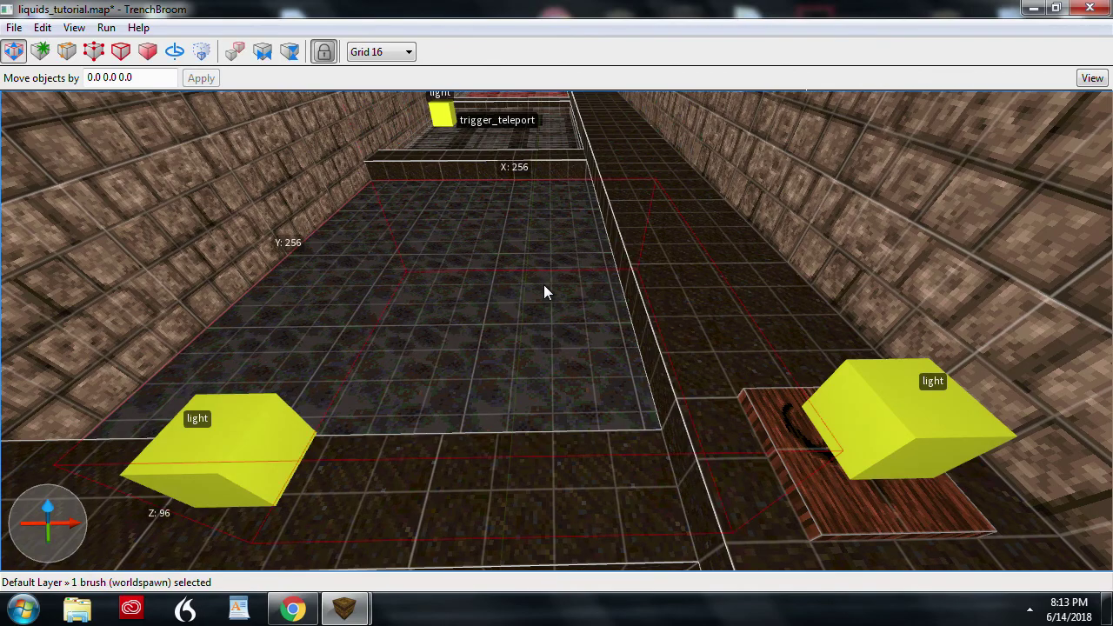
key("ctrl+i")
key("Escape")
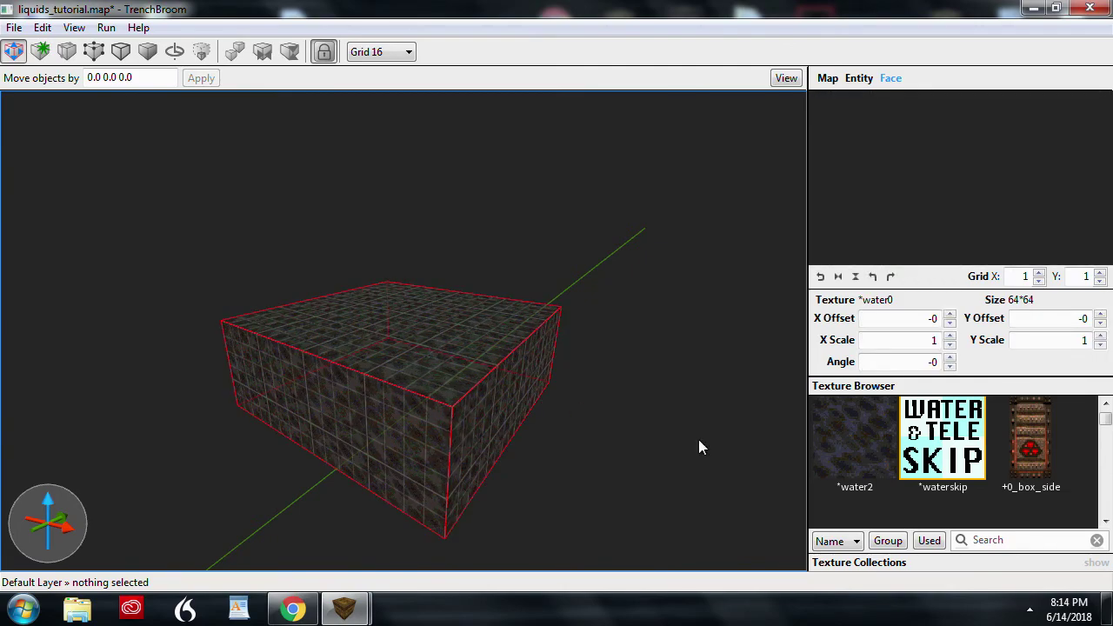
Step: Apply *waterskip to the water brush's side faces and orbit to check the result
left_click(965, 456)
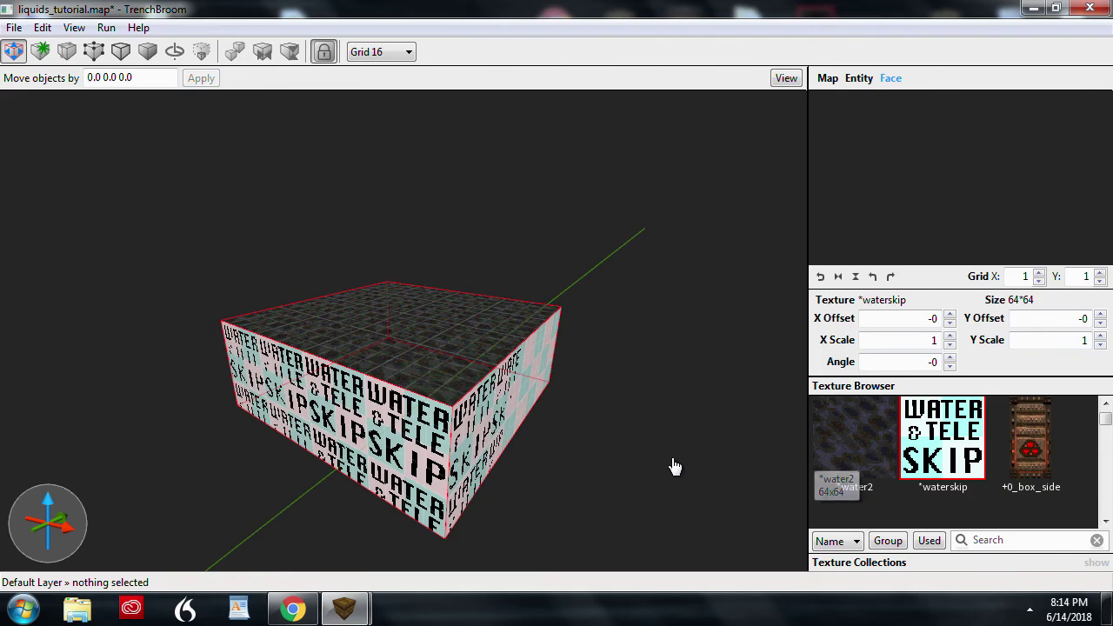
right_click_drag(558, 487, 628, 375)
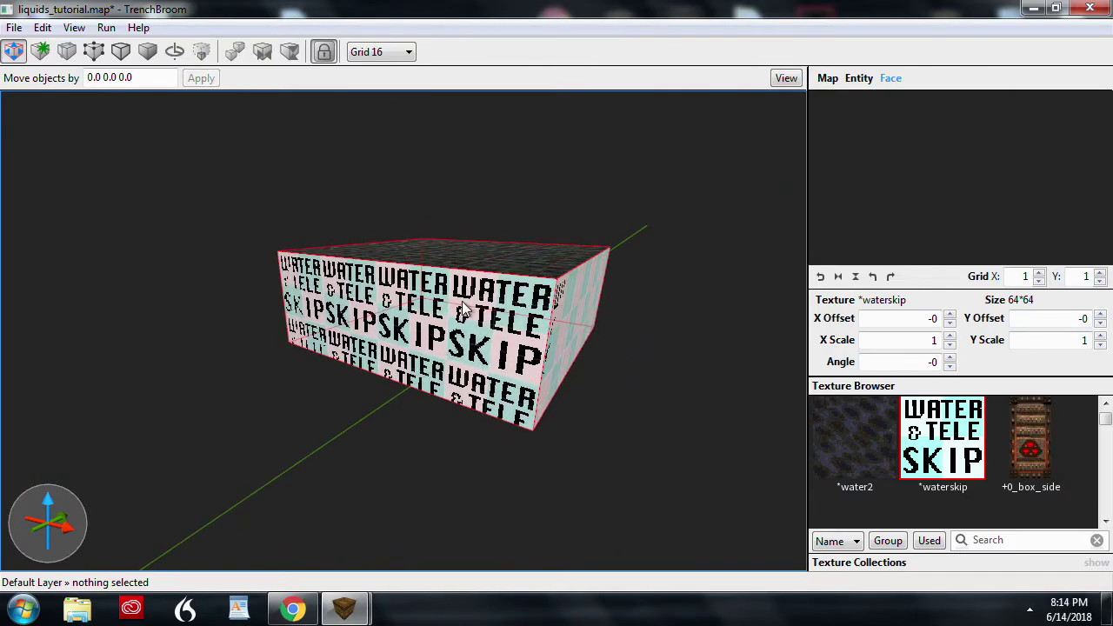
right_click_drag(464, 309, 487, 313)
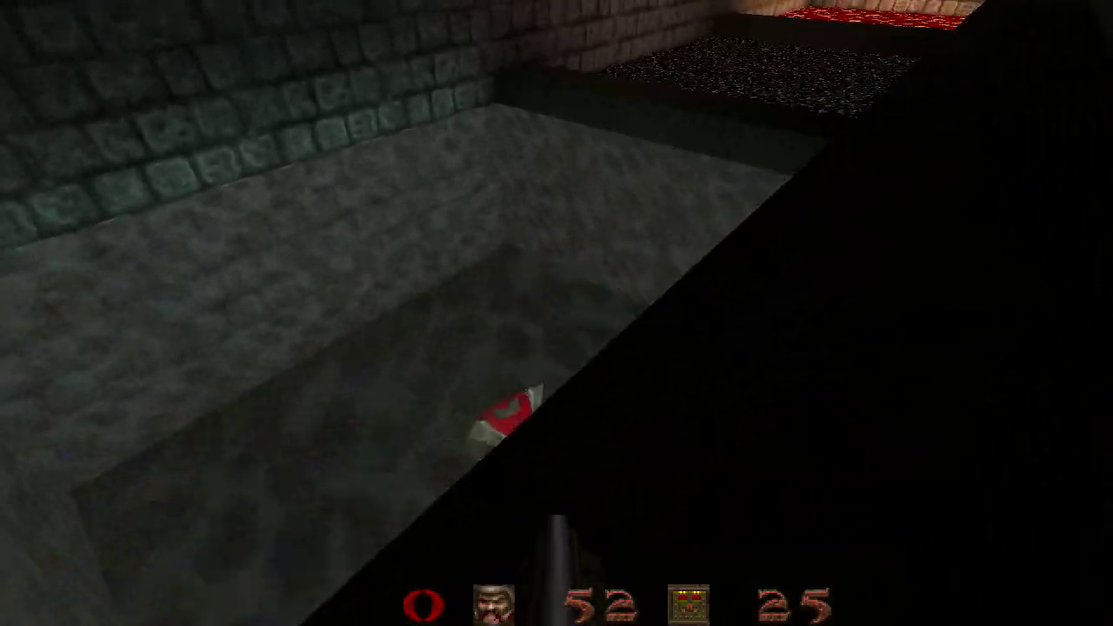
Step: Swim around the red armor in the water pit, then orbit the editor's waterskip box
key("w")
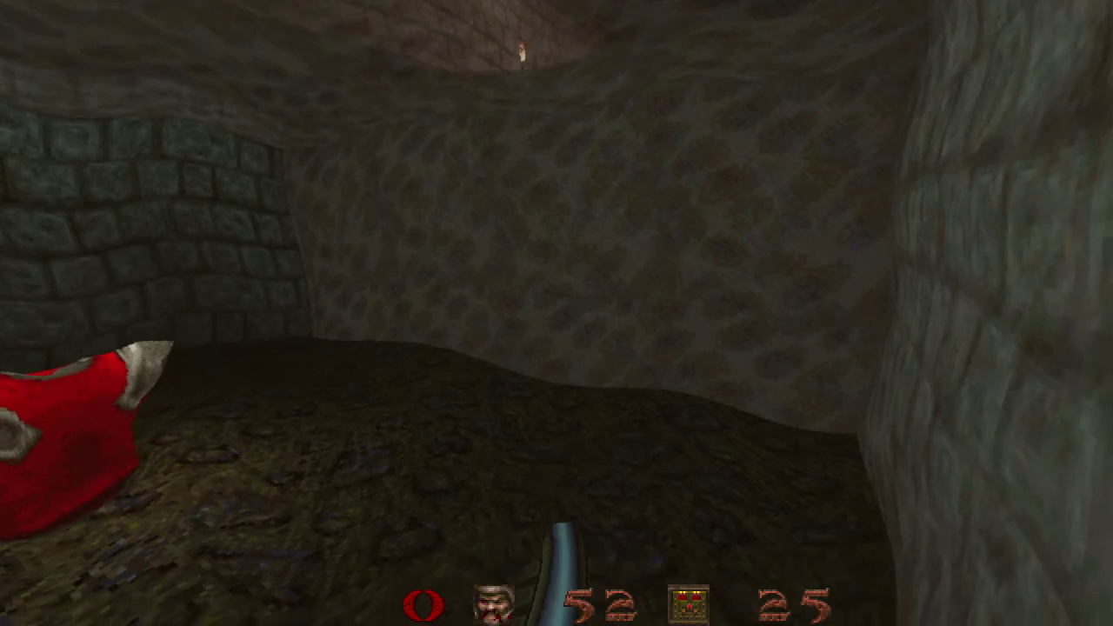
key("w")
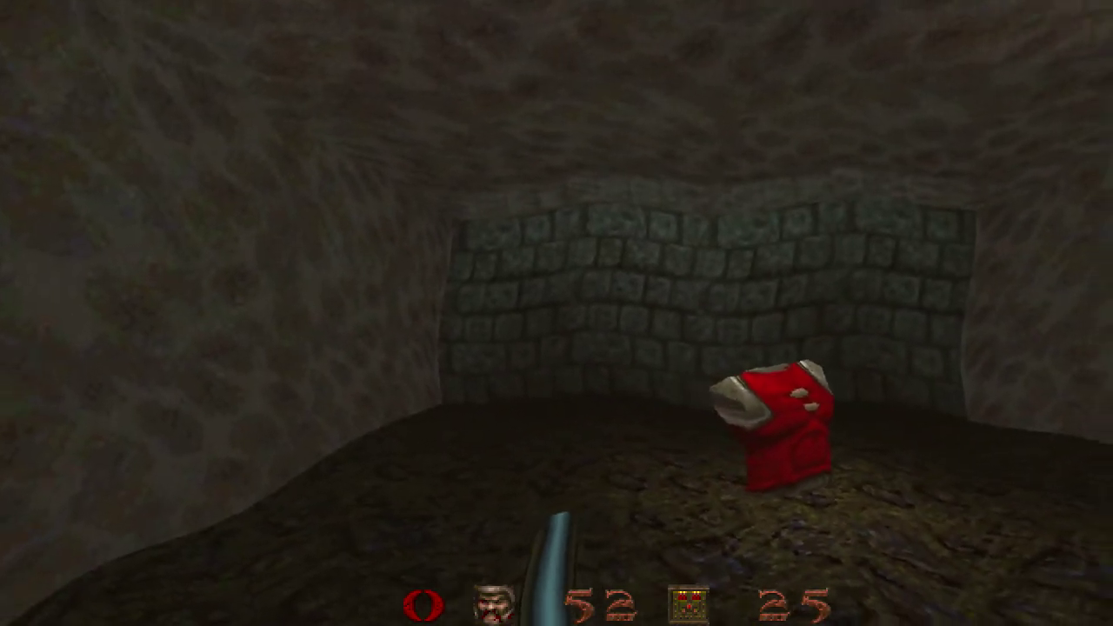
key("w")
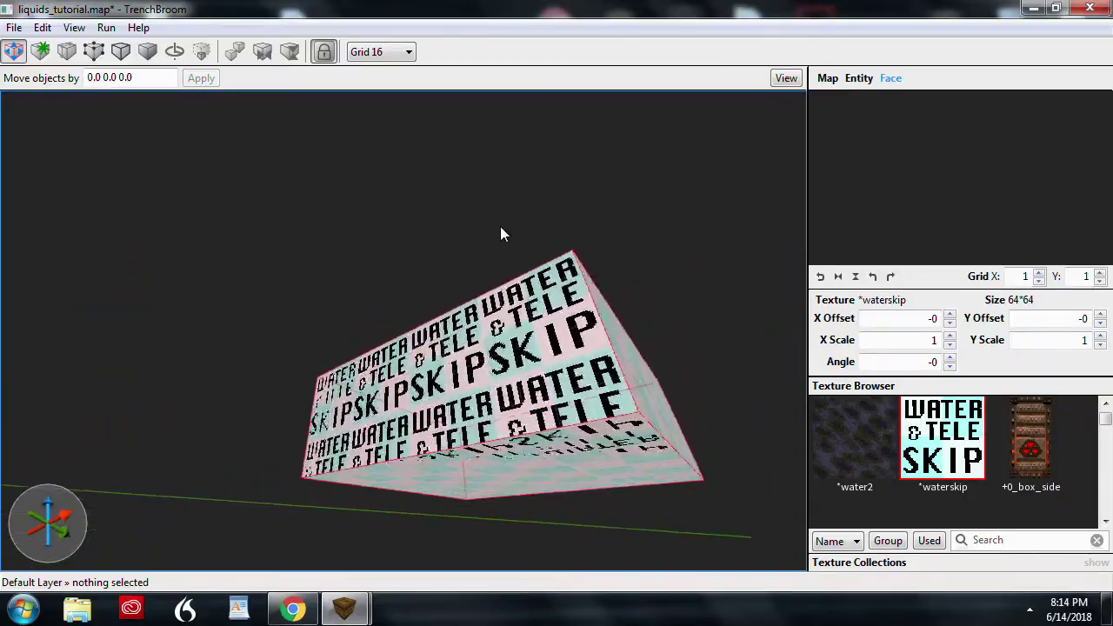
mouse_move(501, 233)
right_mouse_down("alt")
mouse_move(517, 243)
mouse_move(446, 335)
mouse_move(587, 320)
mouse_move(588, 332)
right_mouse_up("alt")
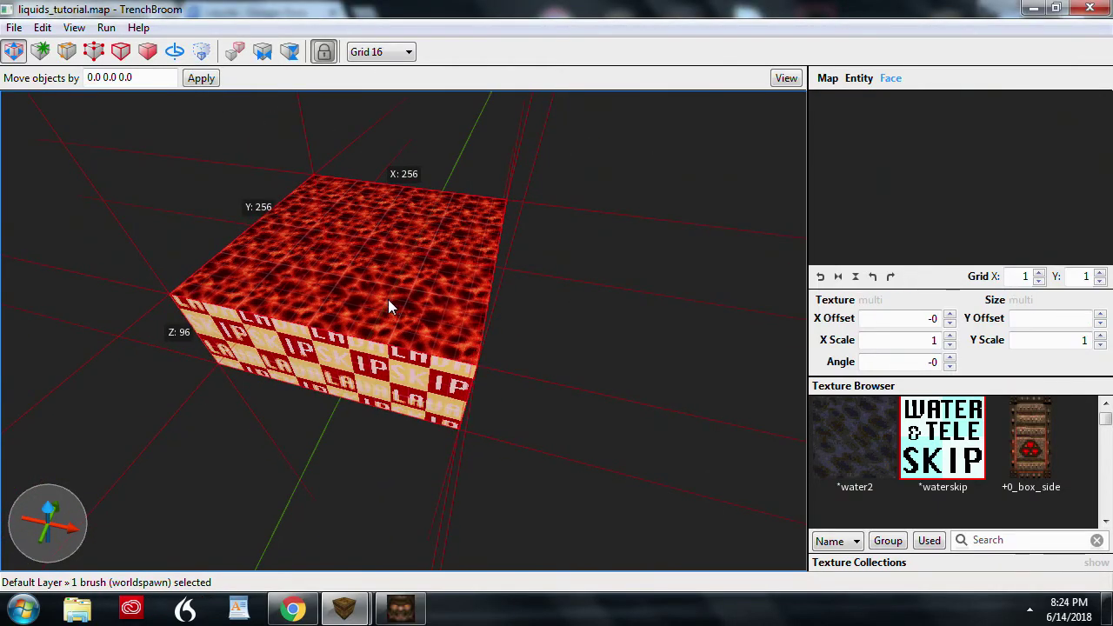
Step: Orbit around the lava and slime brushes to inspect their skip-textured sides
right_click_drag(392, 299, 352, 285, "alt")
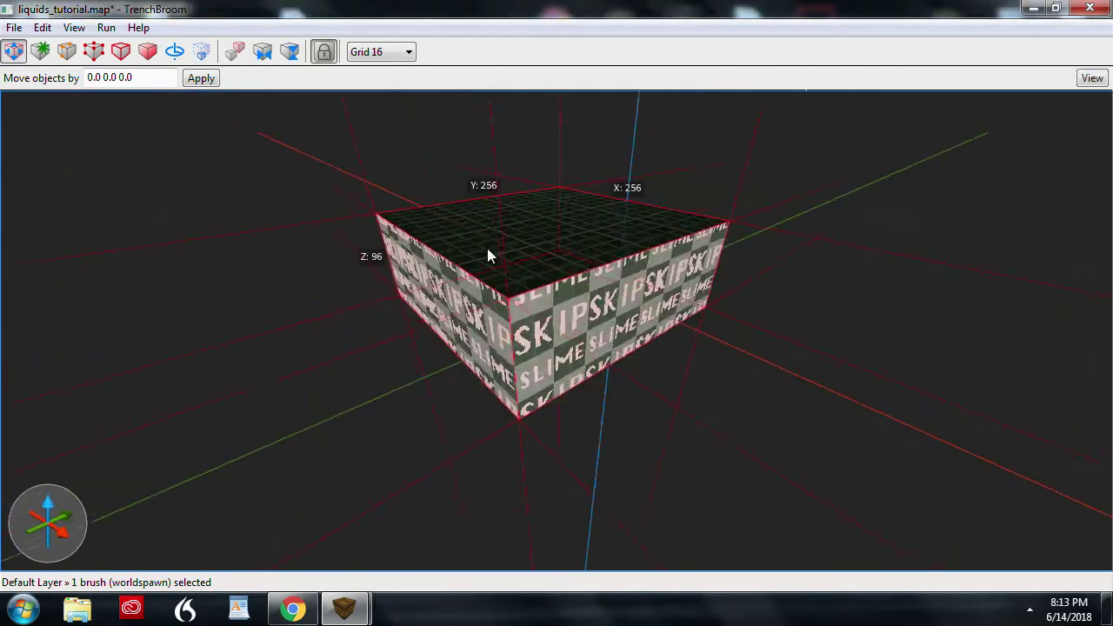
mouse_move(489, 253)
right_mouse_down("alt")
mouse_move(458, 263)
mouse_move(353, 230)
mouse_move(342, 179)
right_mouse_up("alt")
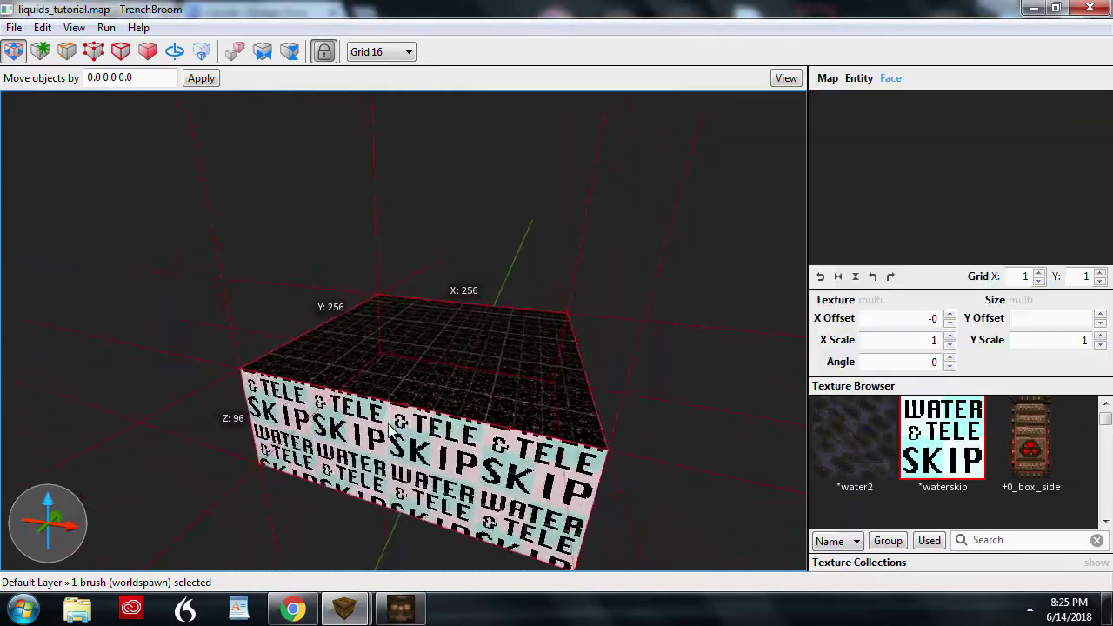
right_click_drag(373, 417, 360, 447, "alt")
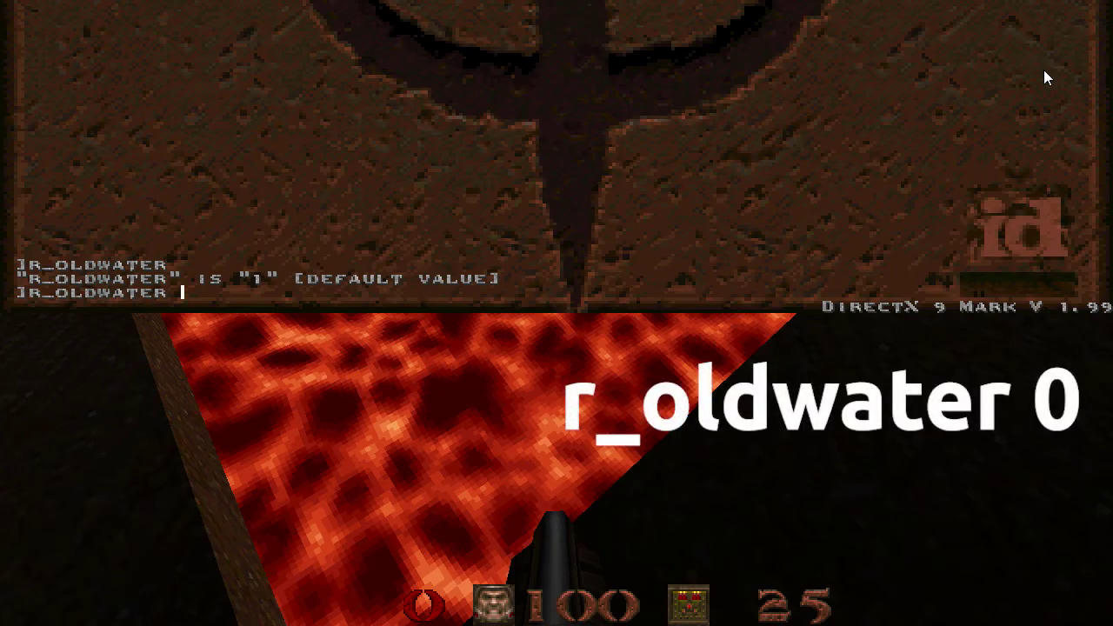
Step: Apply r_oldwater 0 in the console and compare the lava warp, re-entering it once
key("Return")
key("grave")
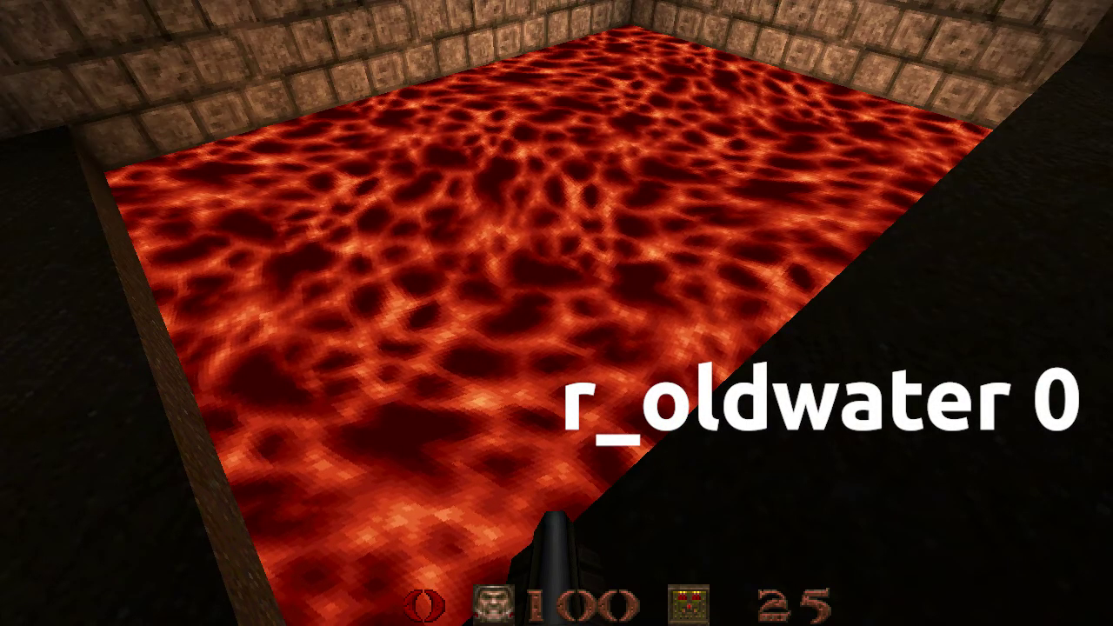
key("s")
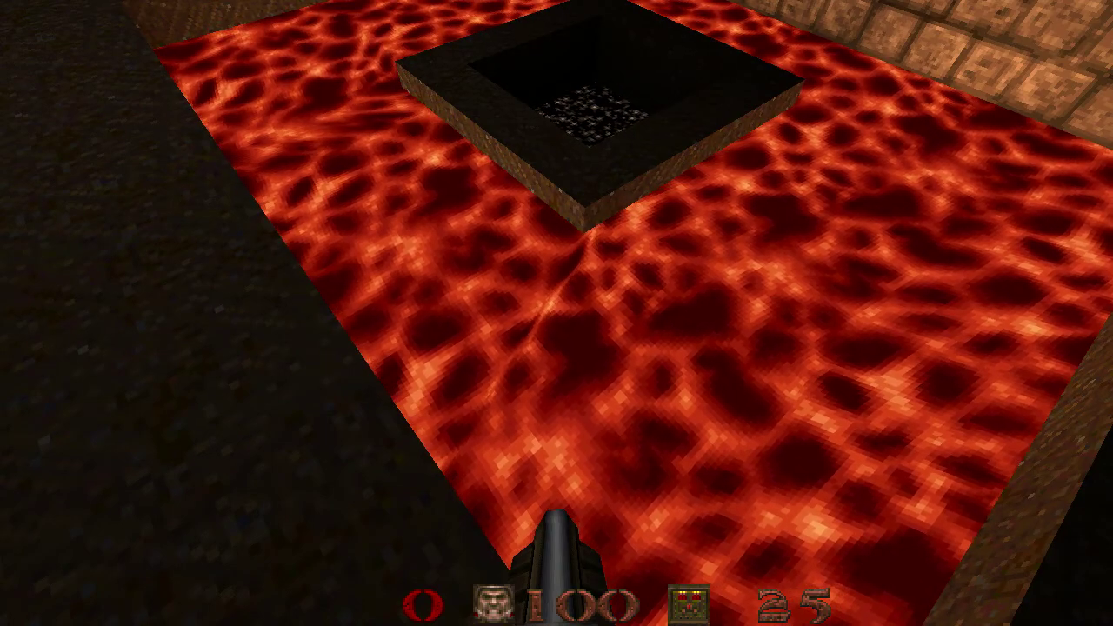
key("grave")
key("Up")
key("Up")
key("Return")
key("grave")
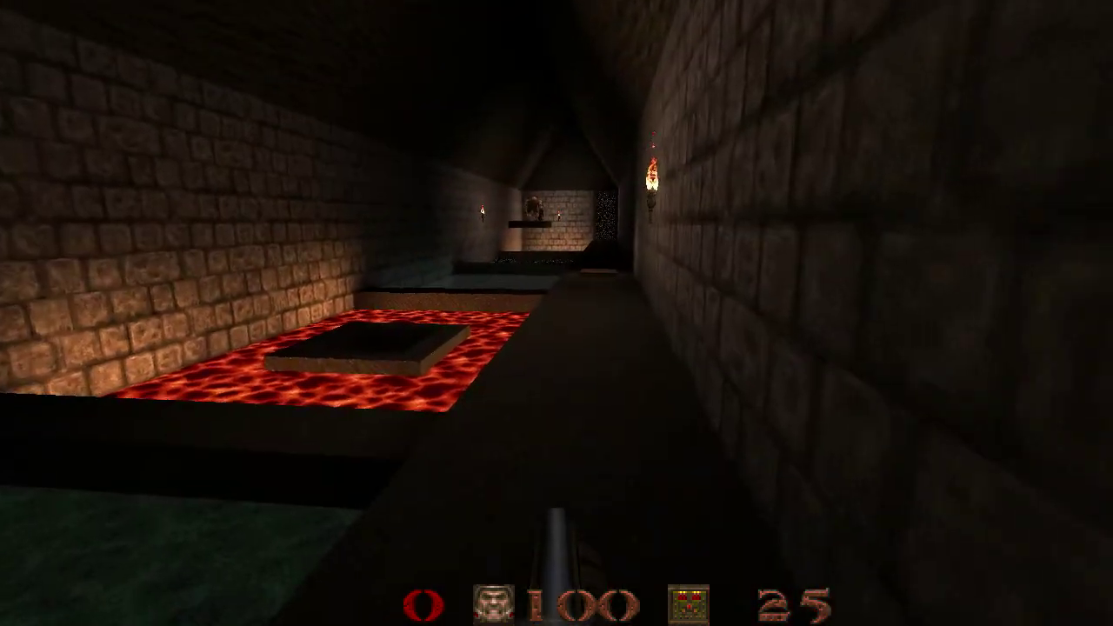
Step: Walk along the ledge over the water pool and swim down to grab the red armor
key("Left")
key("Up")
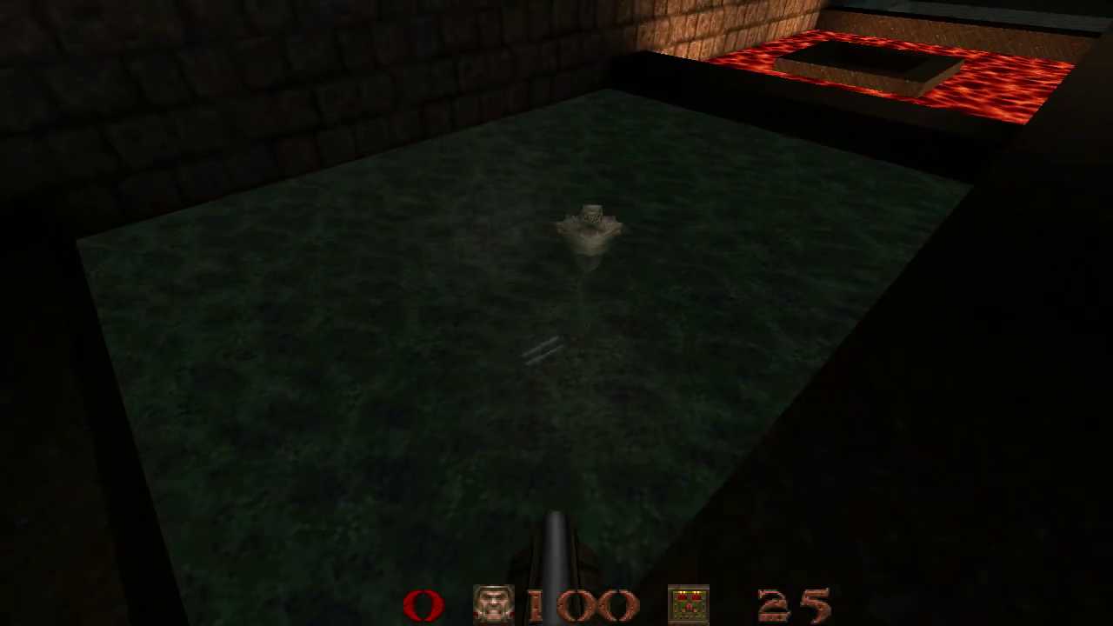
key("Right")
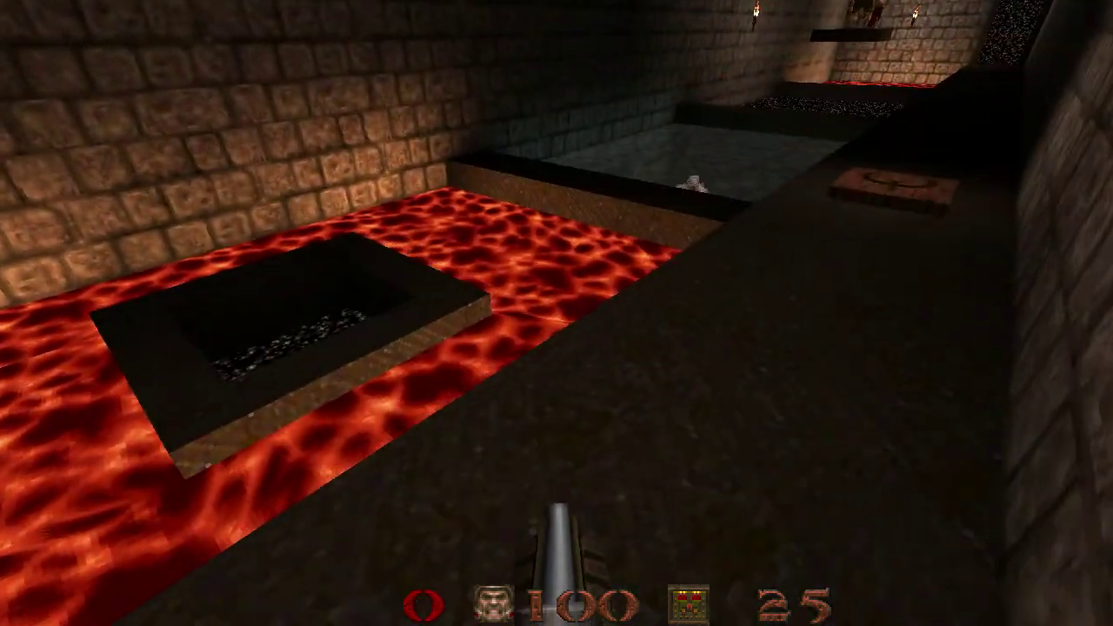
key("Up")
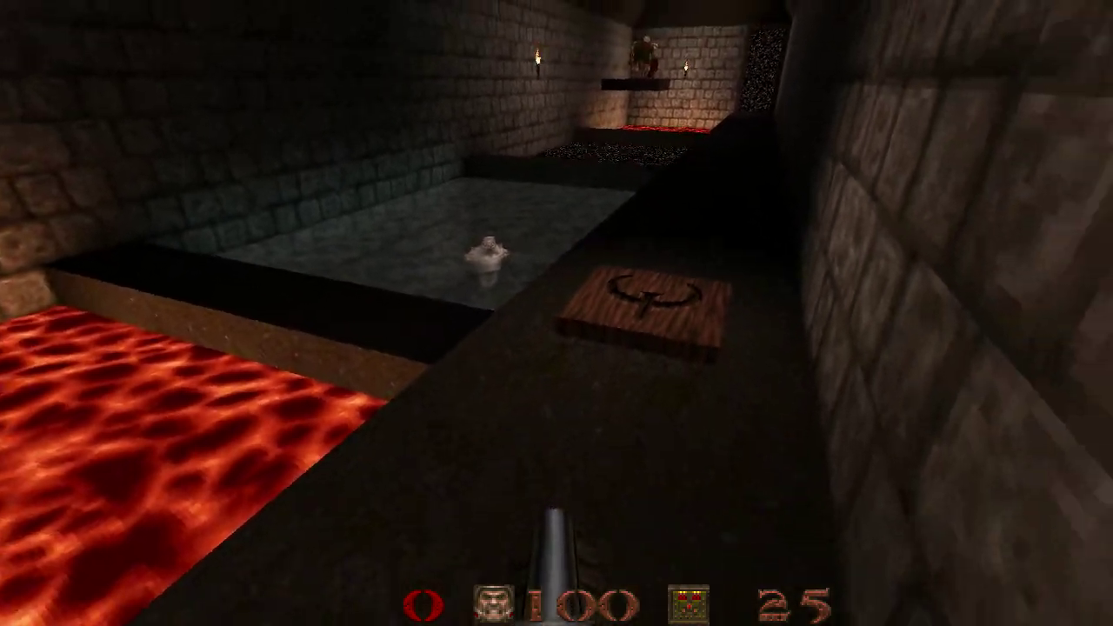
key("Up")
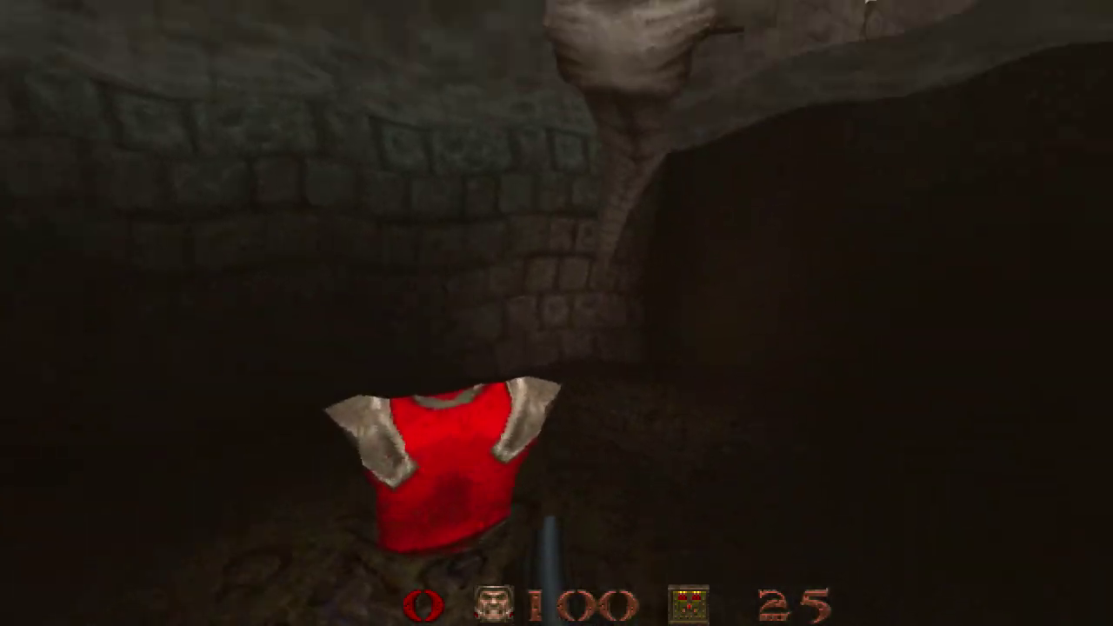
key("ctrl")
key("ctrl")
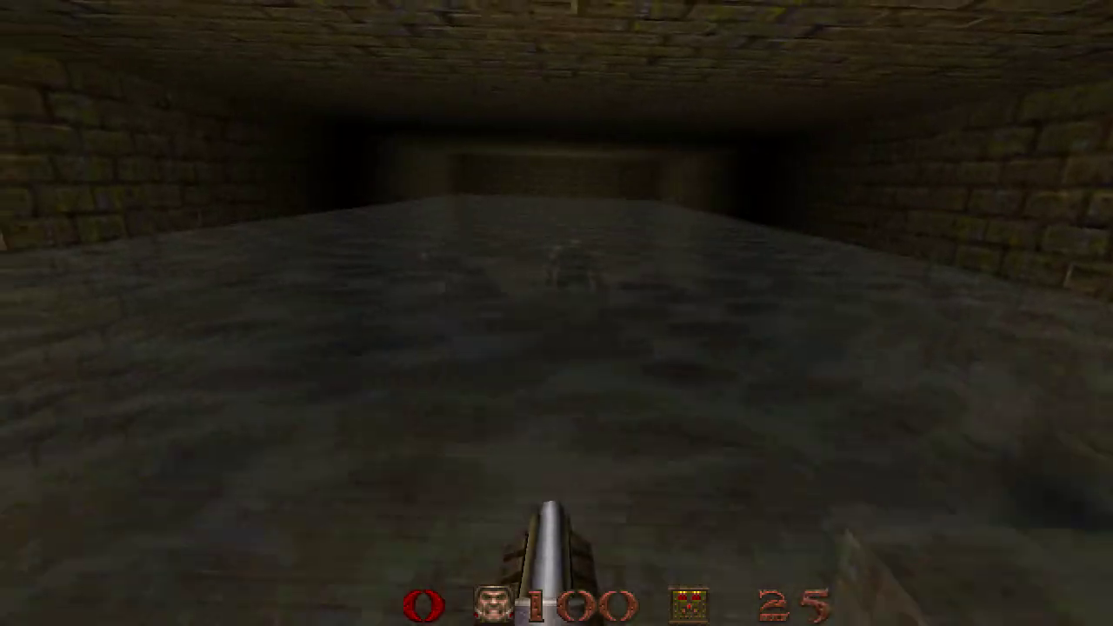
Step: Move through the flooded passage past the zombies and into the teleporters
key("Up")
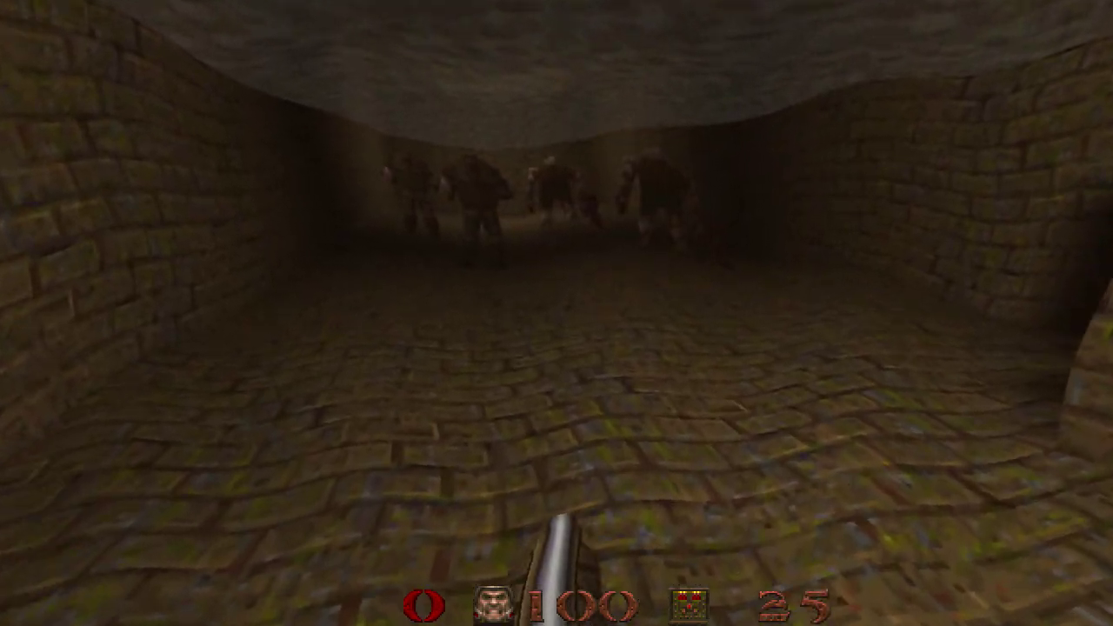
key("Down")
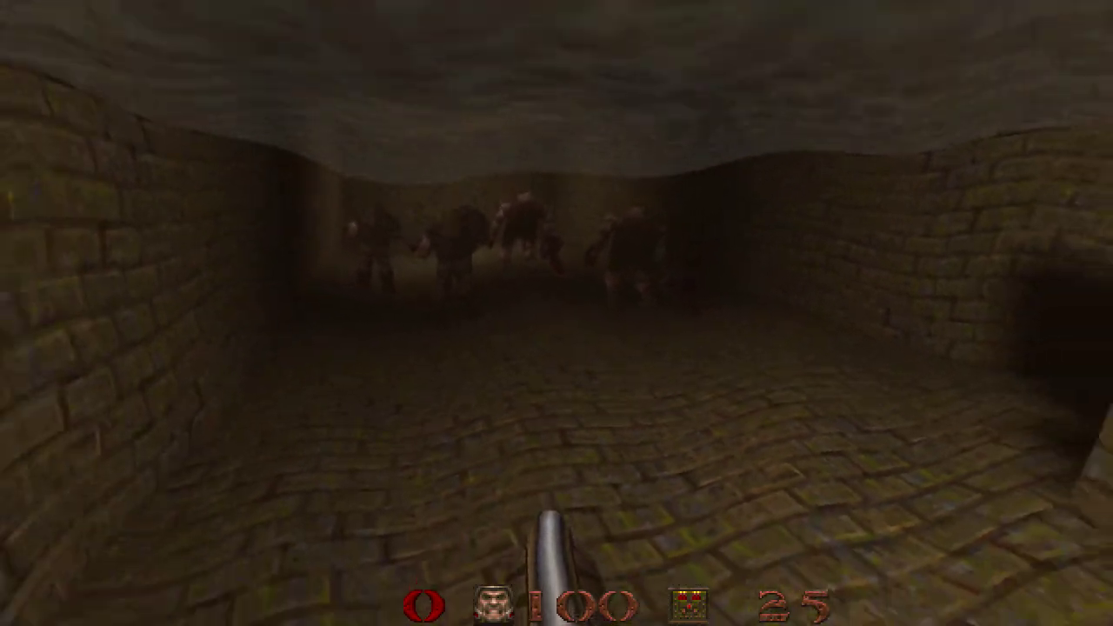
key("Up")
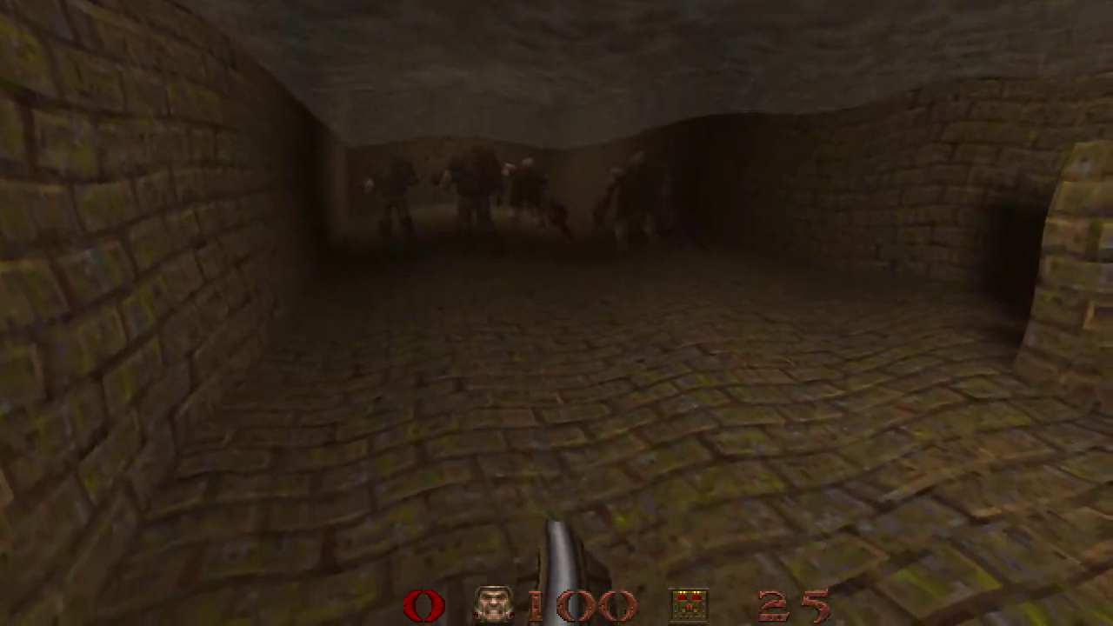
key("Up")
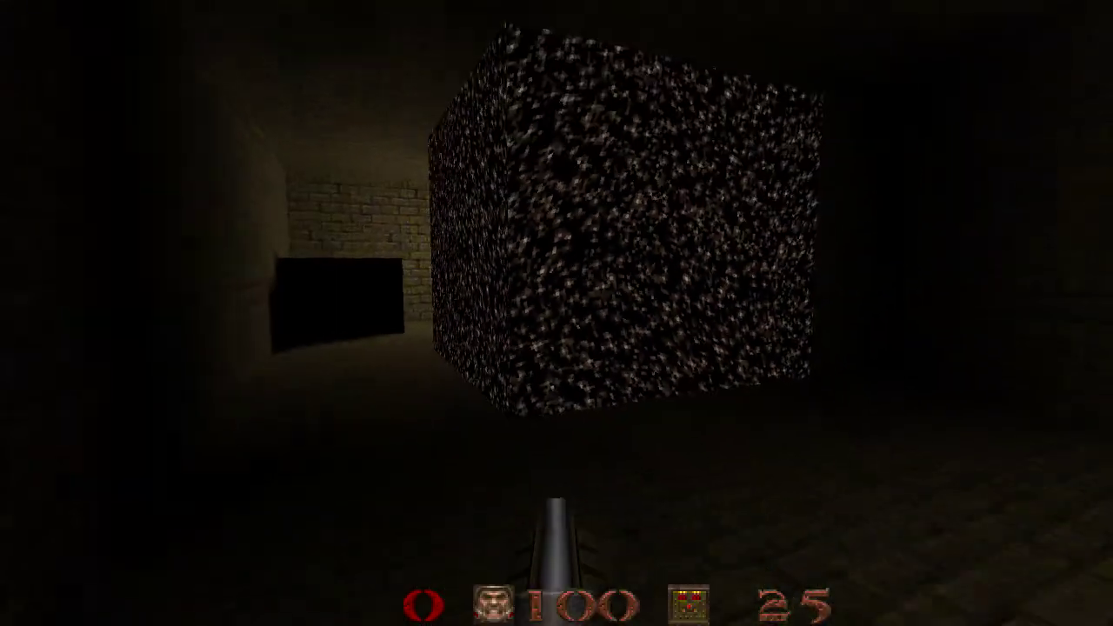
key("Up")
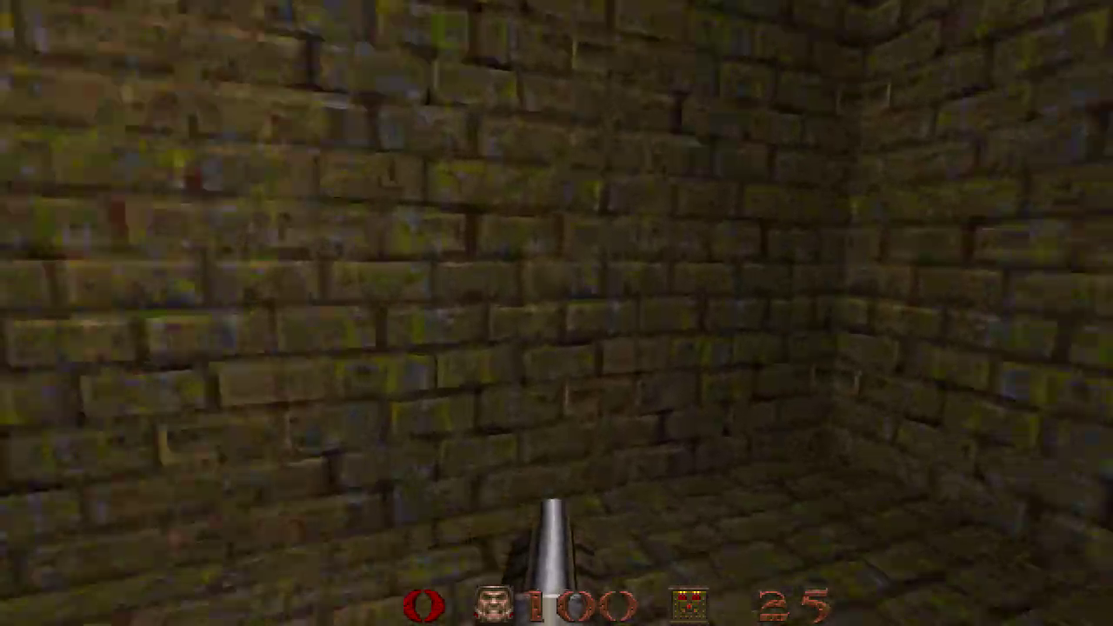
key("Up")
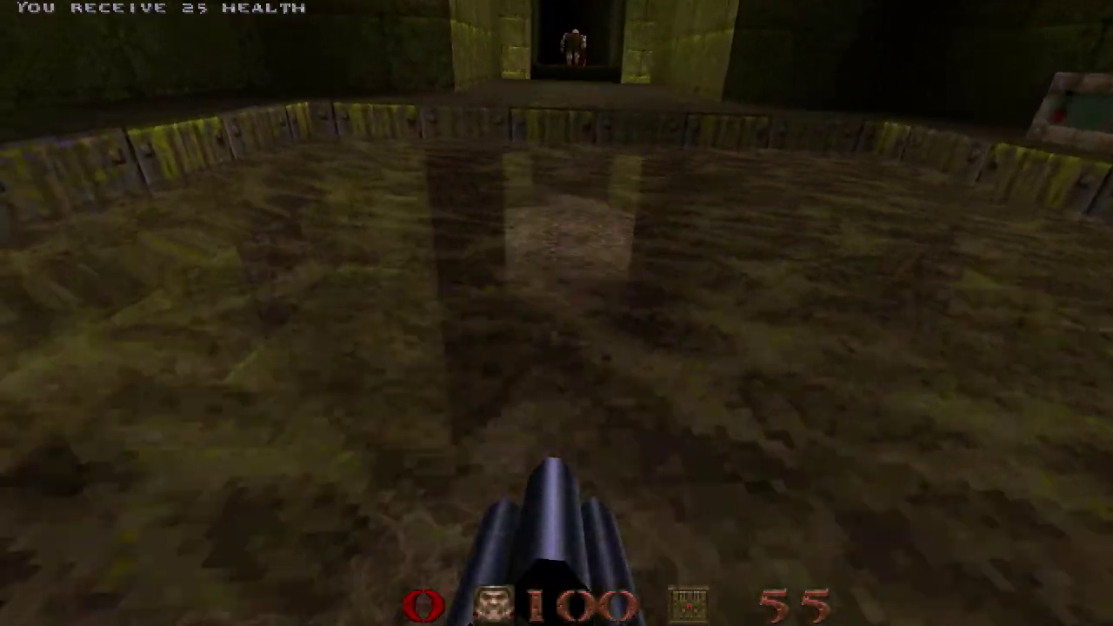
Step: Lower the trigger_push brush, retest the push corridor, then undo a lava brush change
key("w")
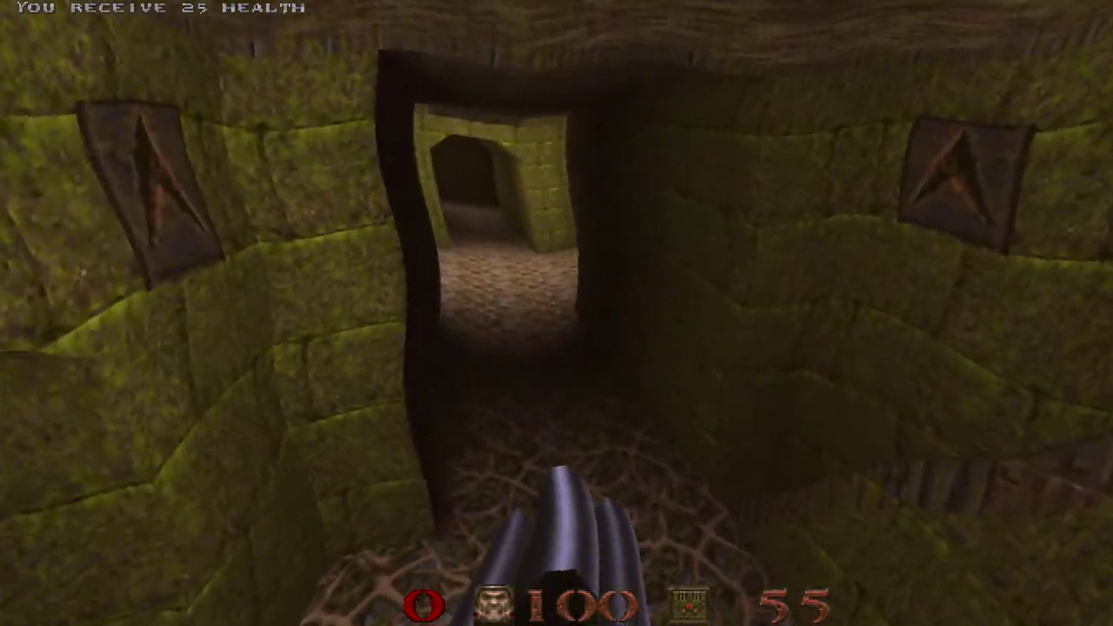
key("w")
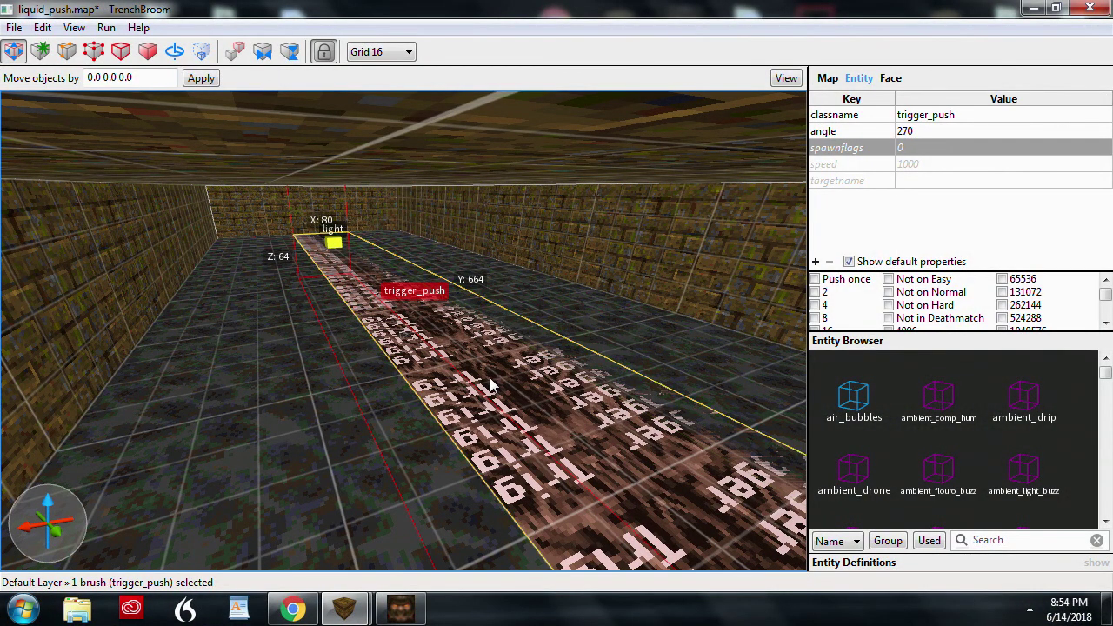
key("Page_Down")
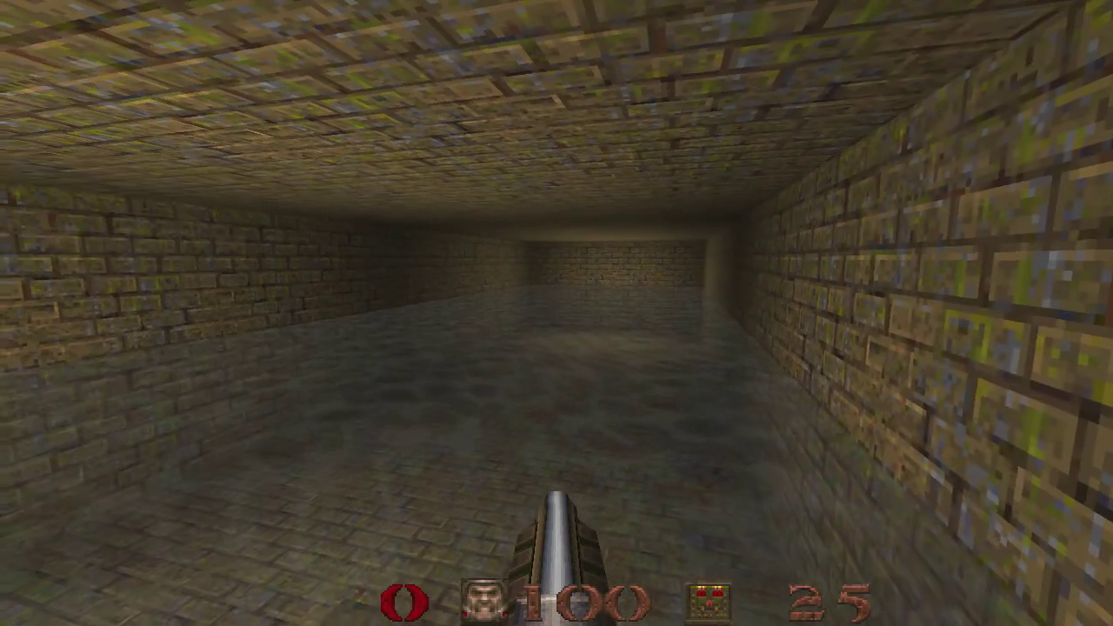
key("w")
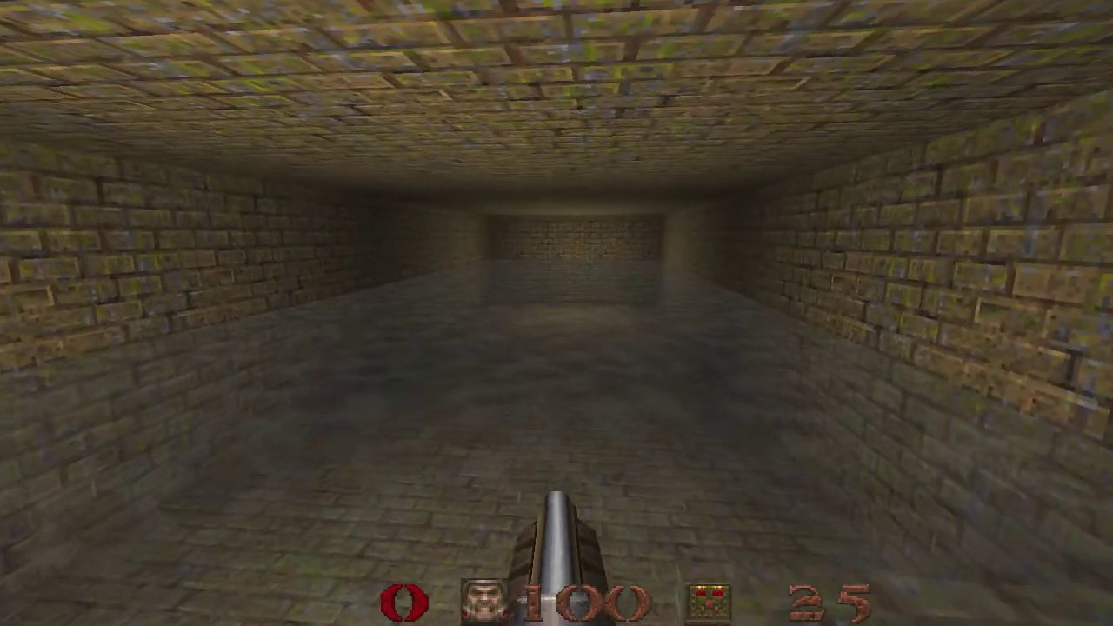
key("w")
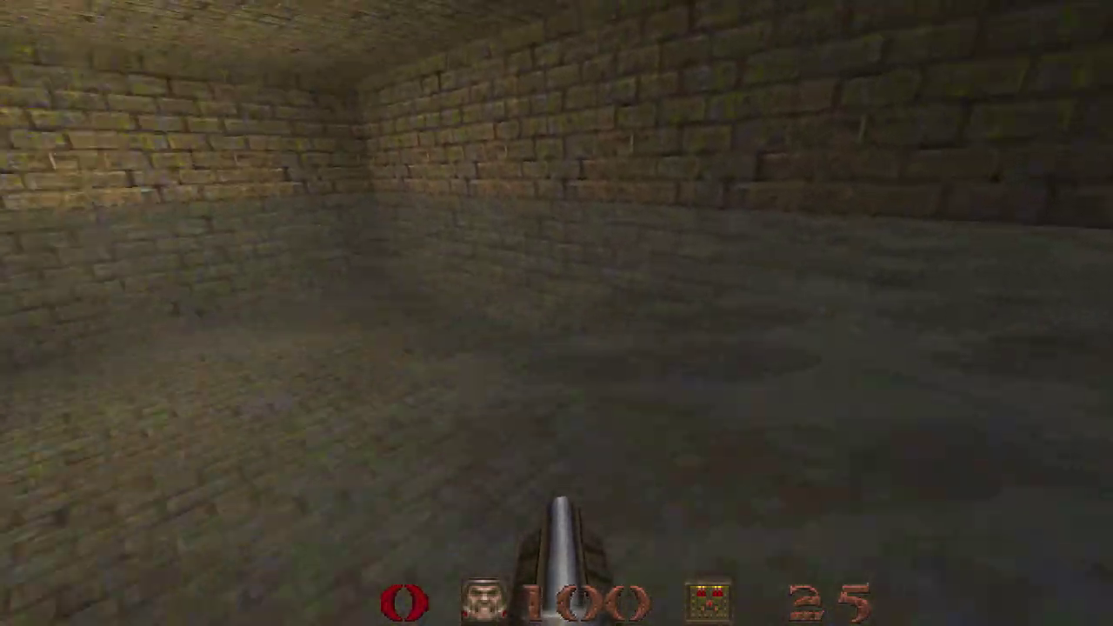
key("w")
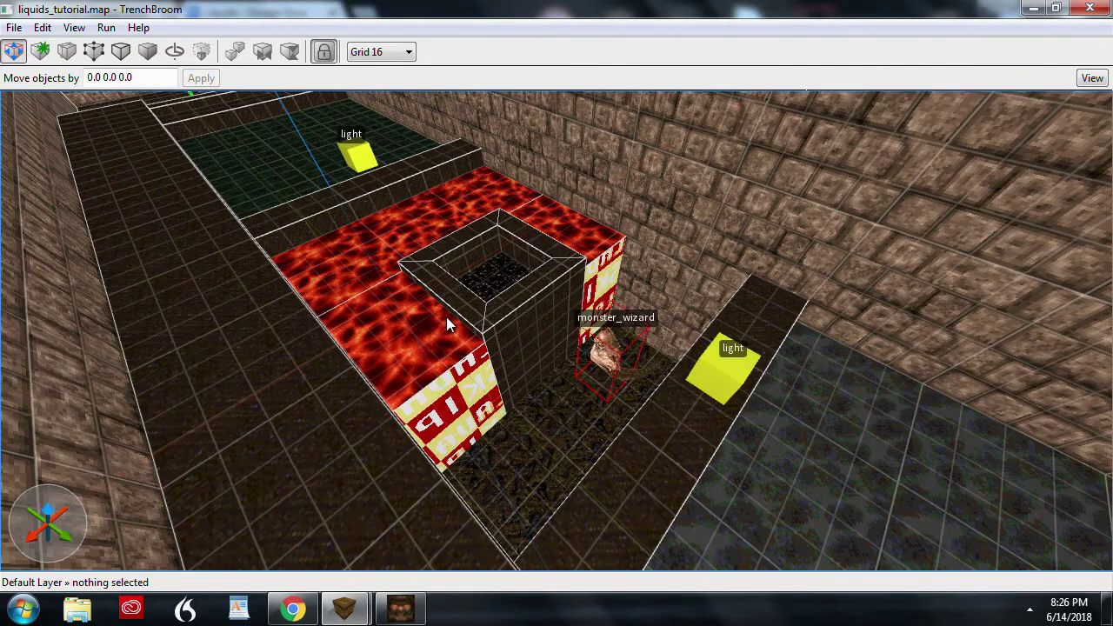
left_click(447, 320)
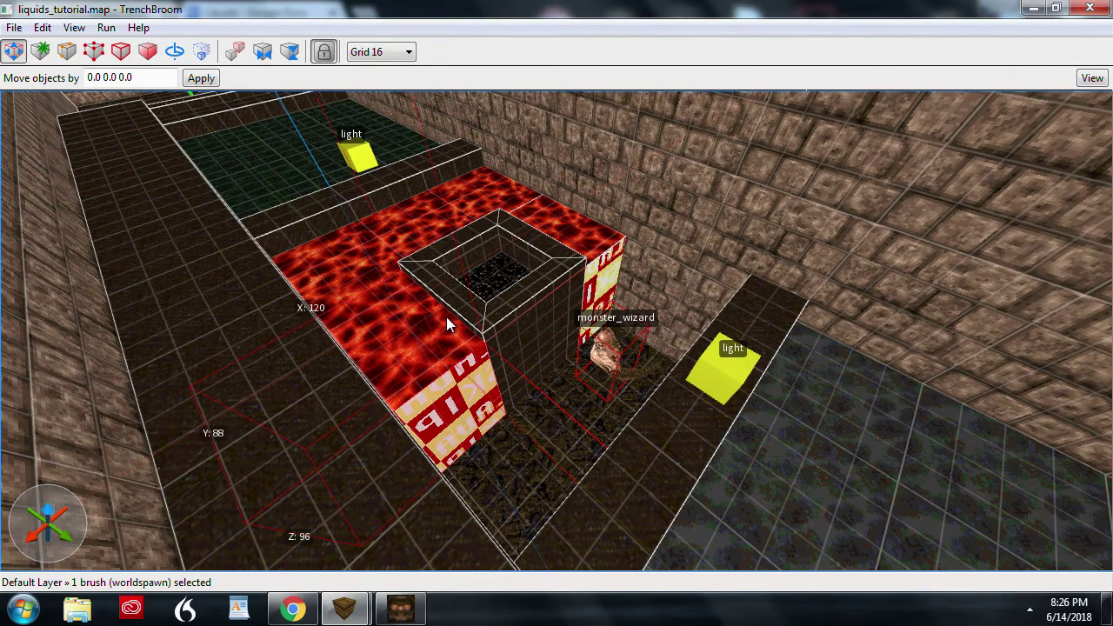
key("ctrl+z")
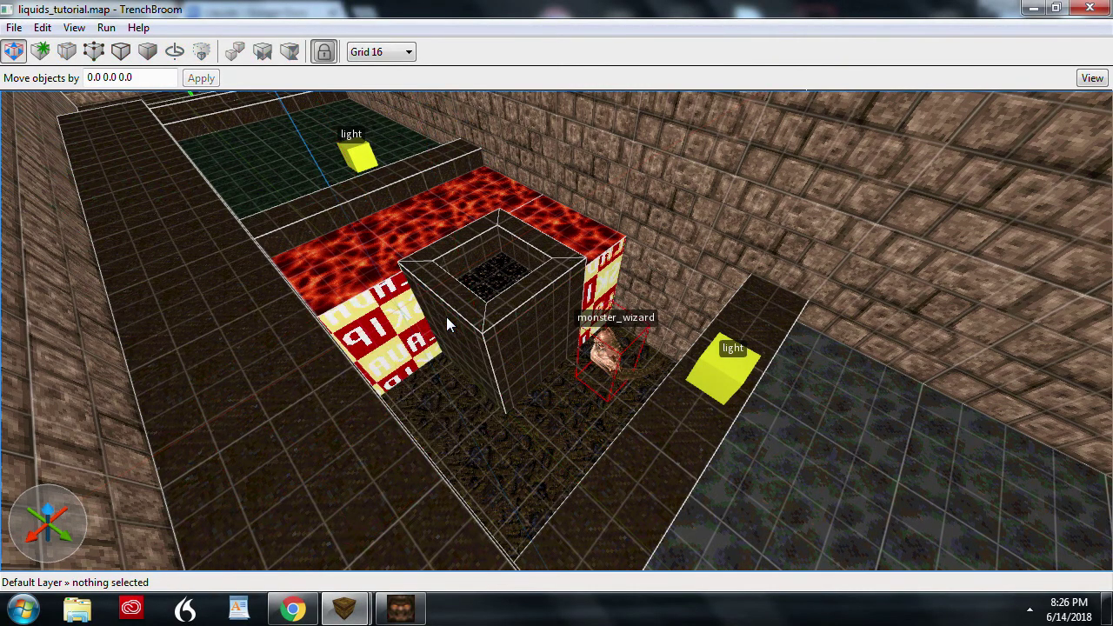
Step: Delete the wide lava brush and the small lava brush at the back
left_click(356, 252)
key("Delete")
left_click(599, 201)
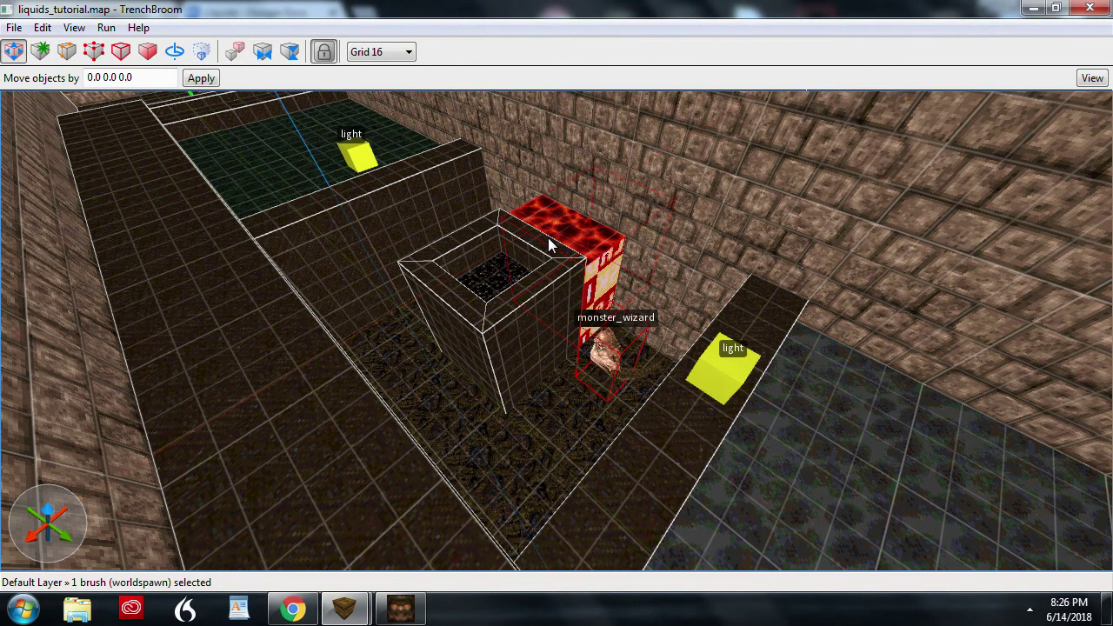
key("Delete")
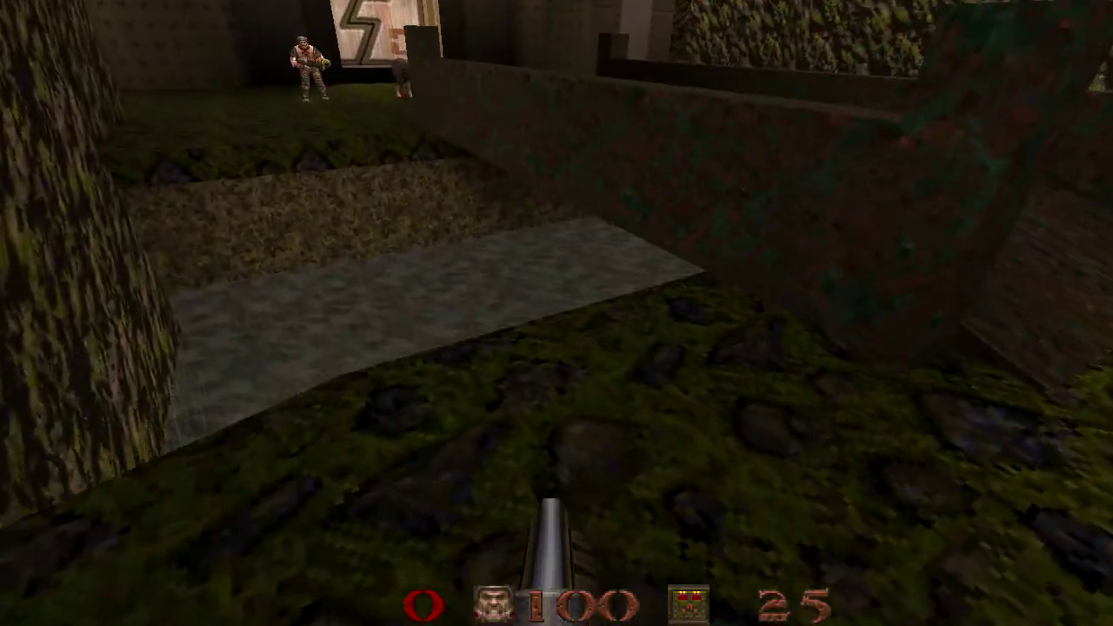
Step: Drop into the water pit and swim down through the underwater corridor
key("w")
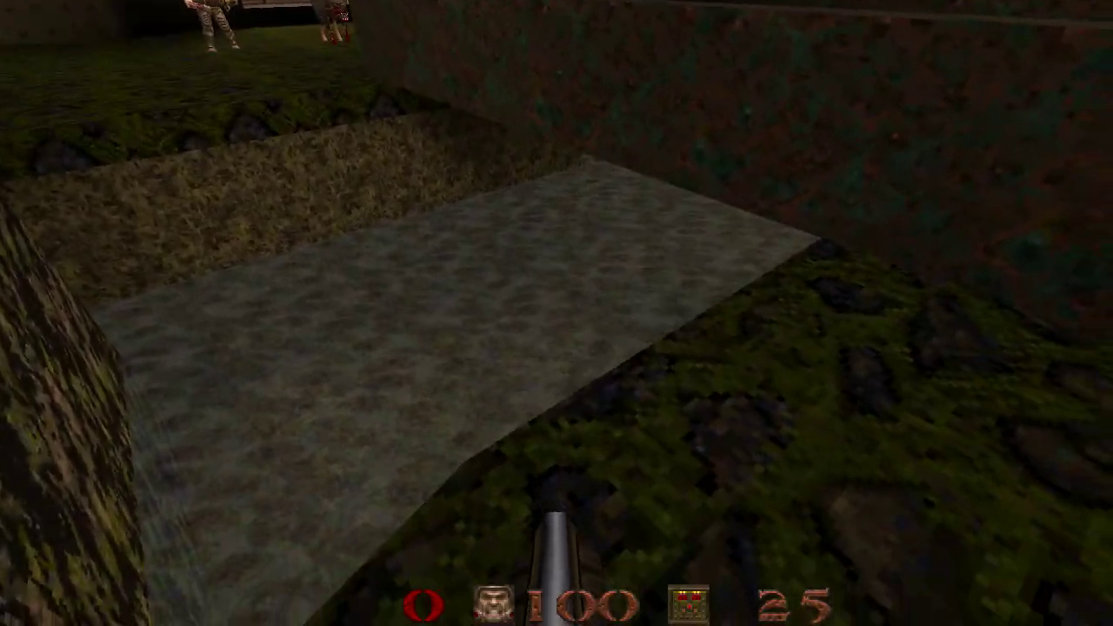
key("w")
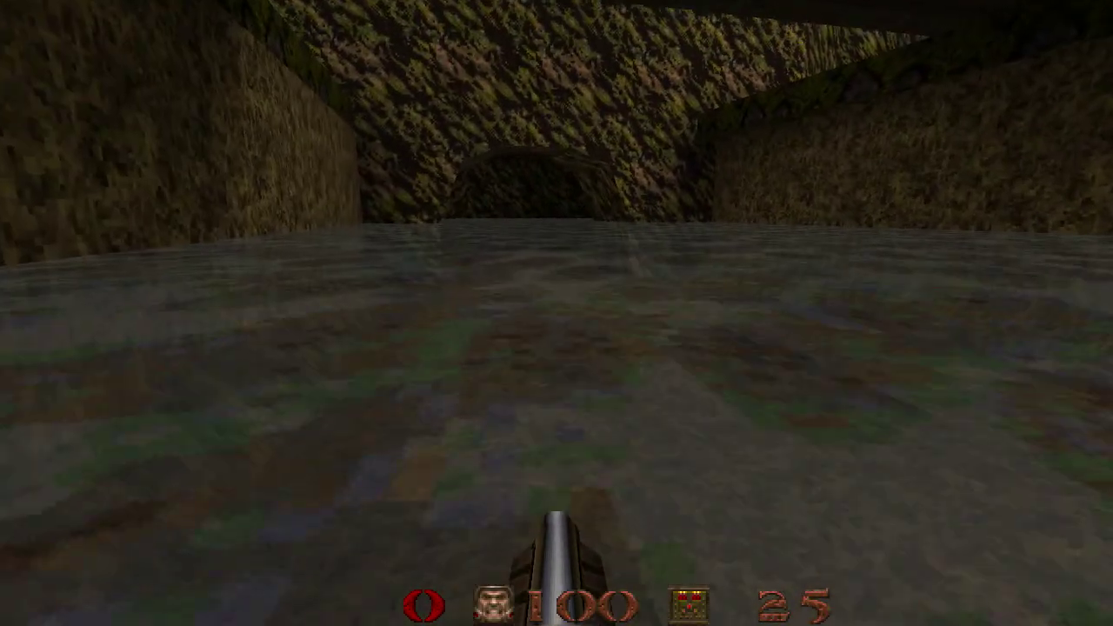
key("w")
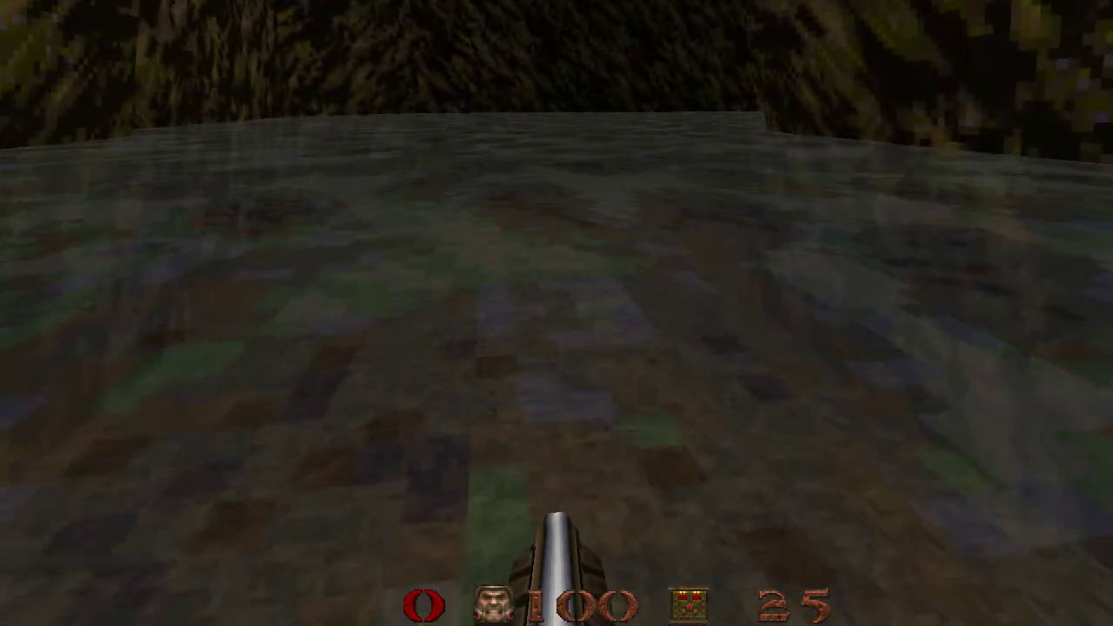
key("w")
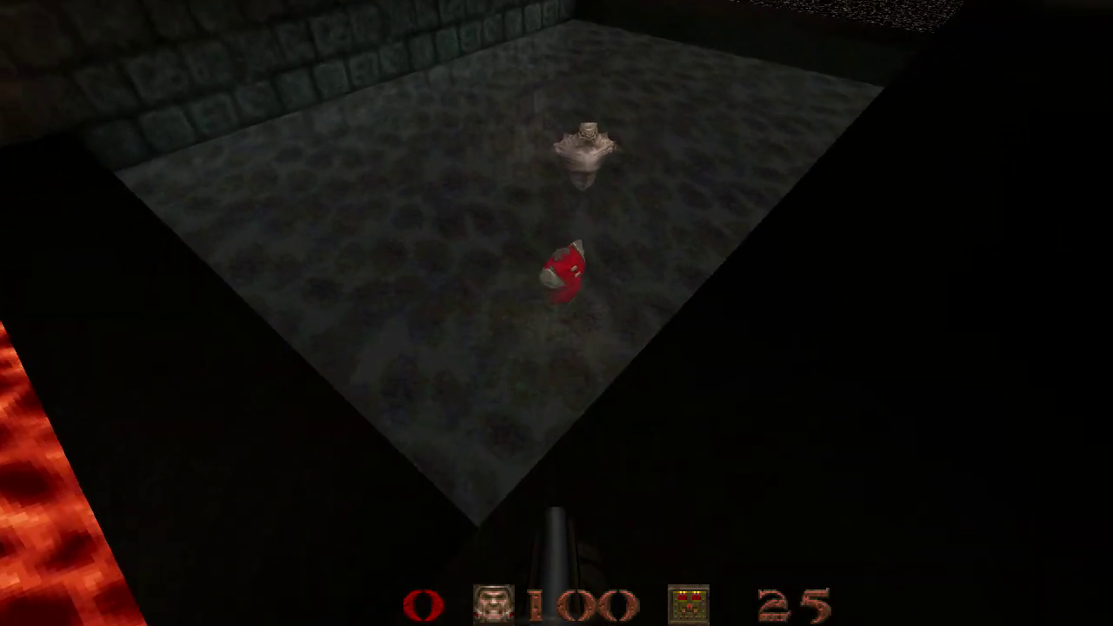
Step: Set r_wateralpha to .5 in the console and view the half-transparent water
key("grave")
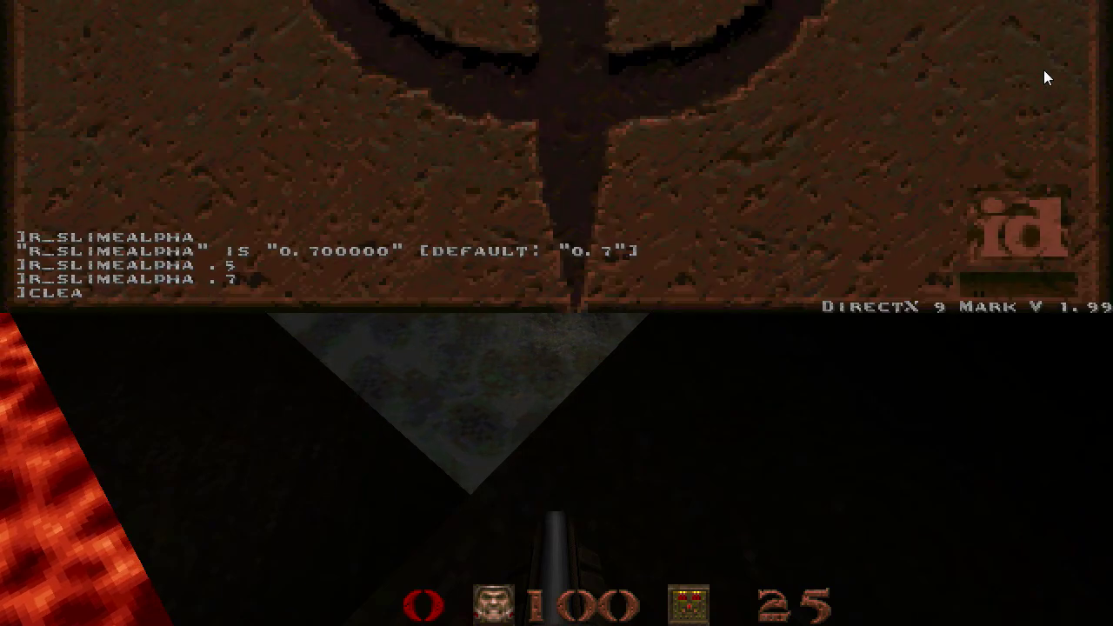
type("r")
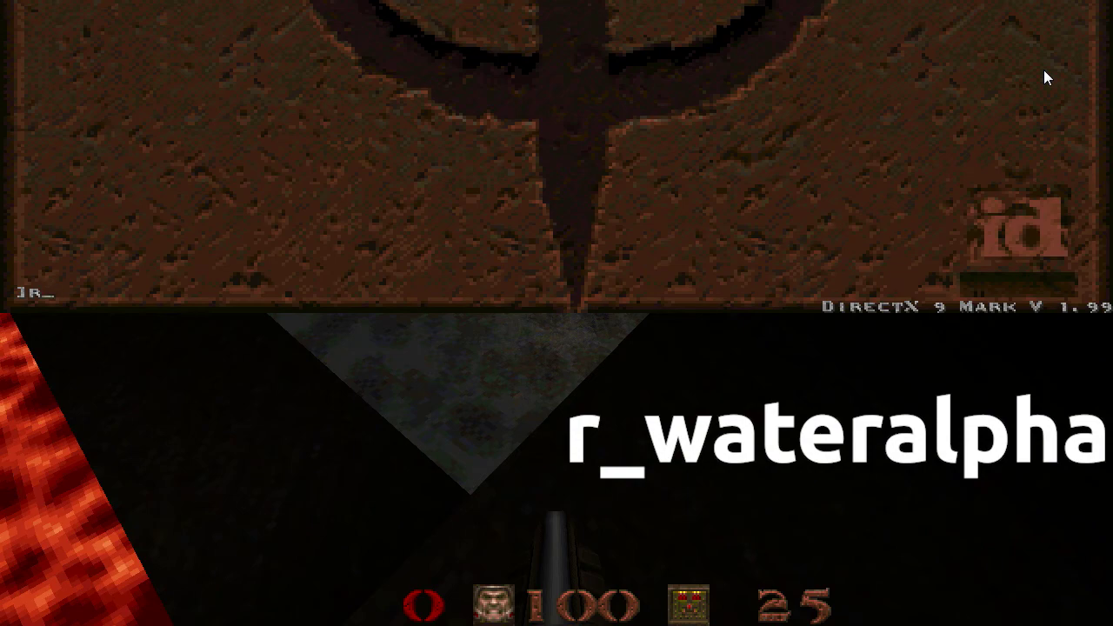
type("_wateralp")
key("Tab")
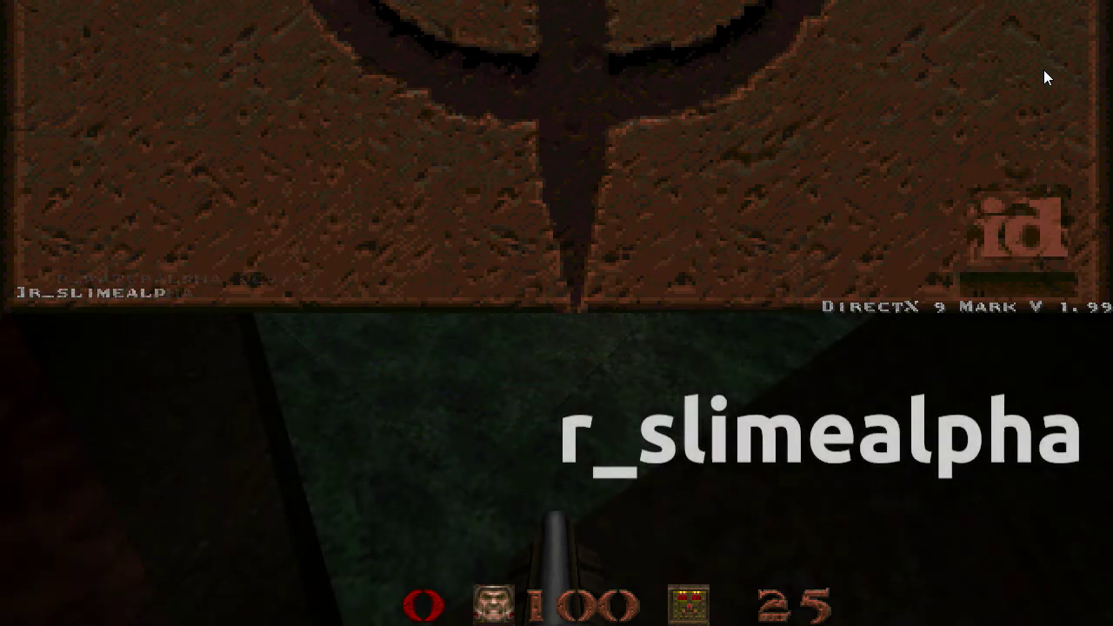
type("ha")
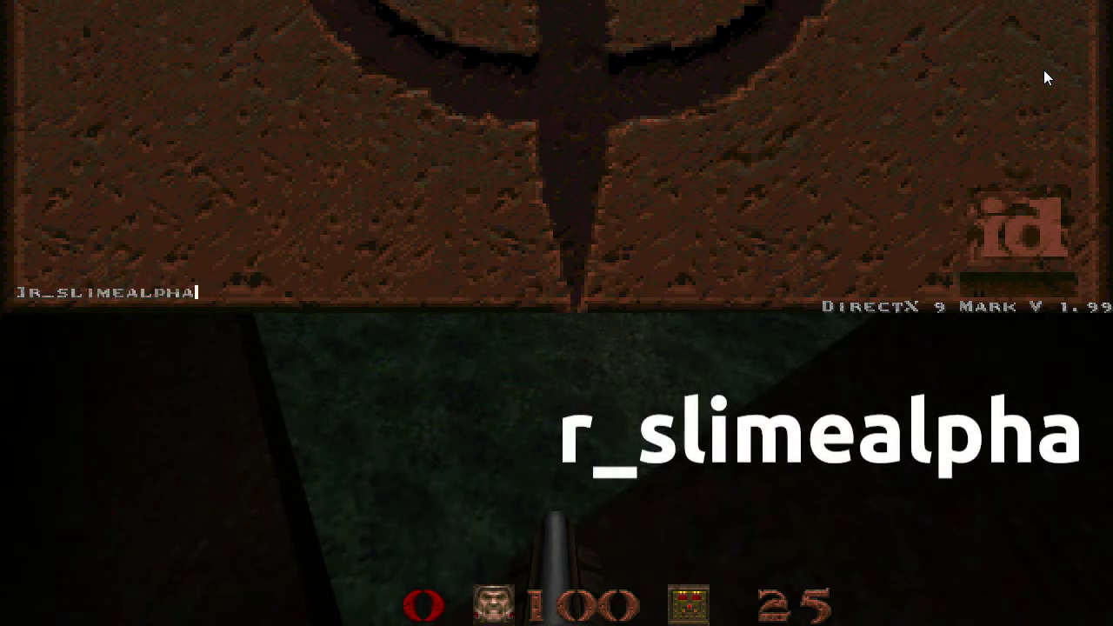
key("Return")
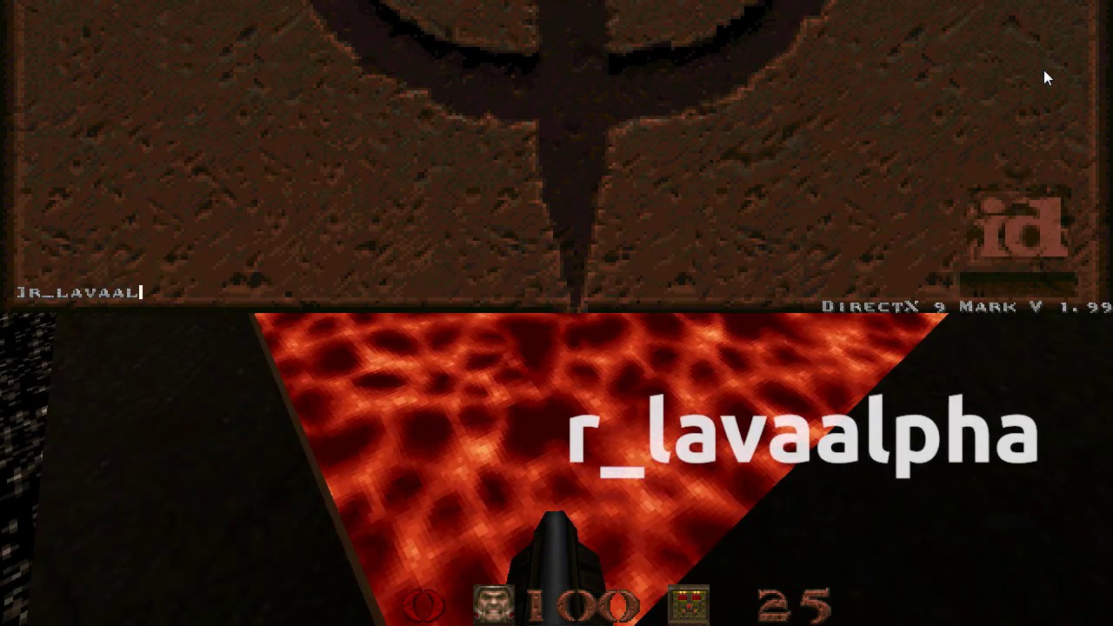
type("ph")
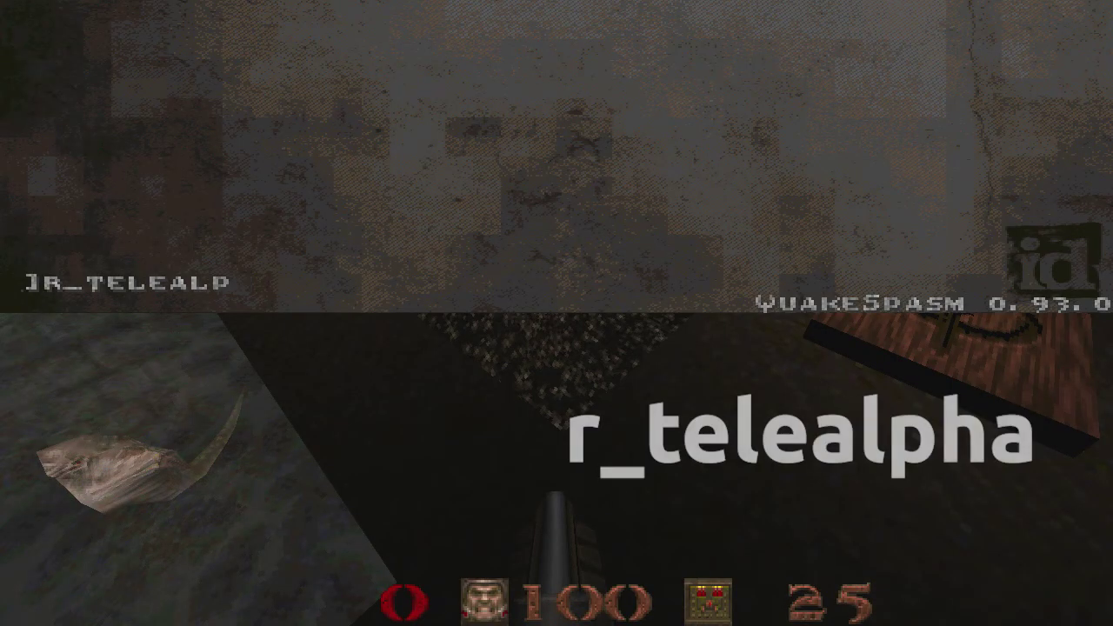
type("ha")
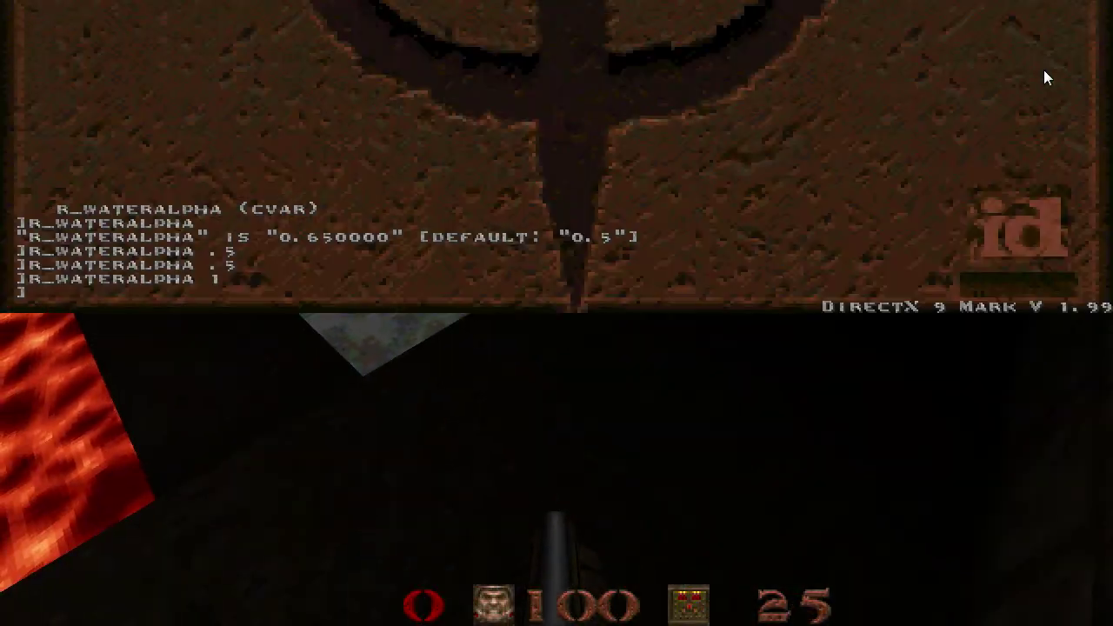
key("Return")
key("grave")
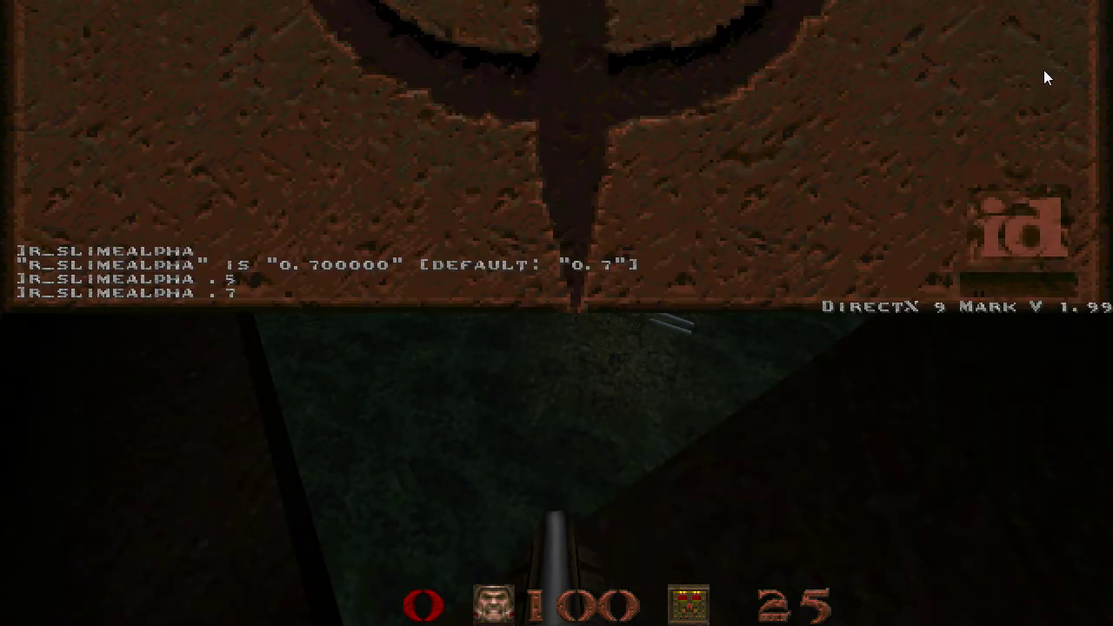
Step: Set r_slimealpha to .7 and r_lavaalpha to 1 for fully opaque lava
key("Return")
key("grave")
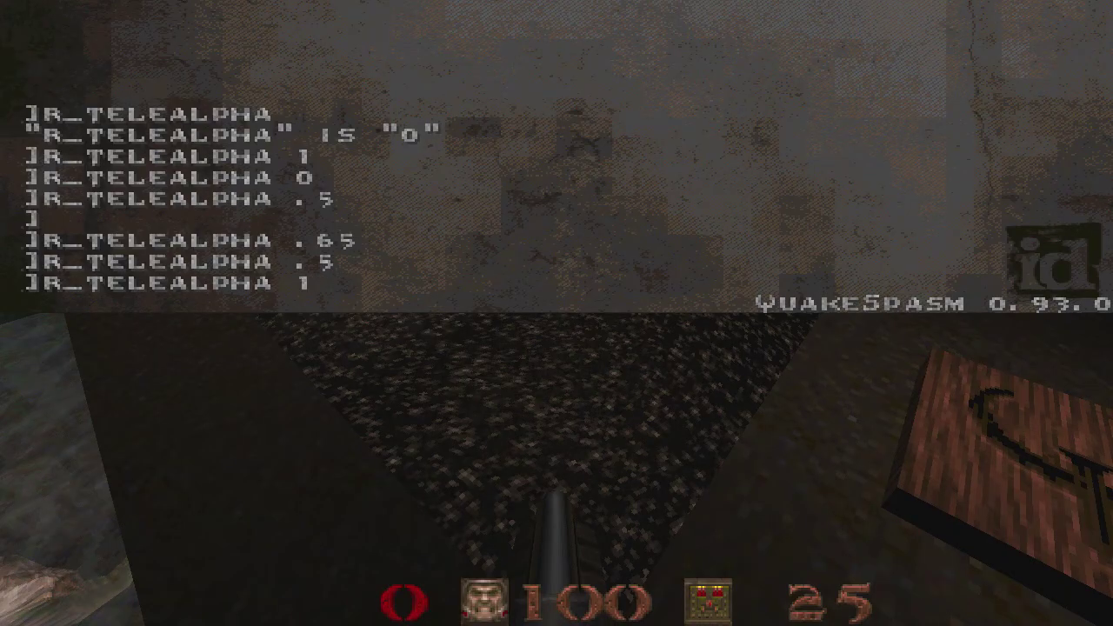
key("Return")
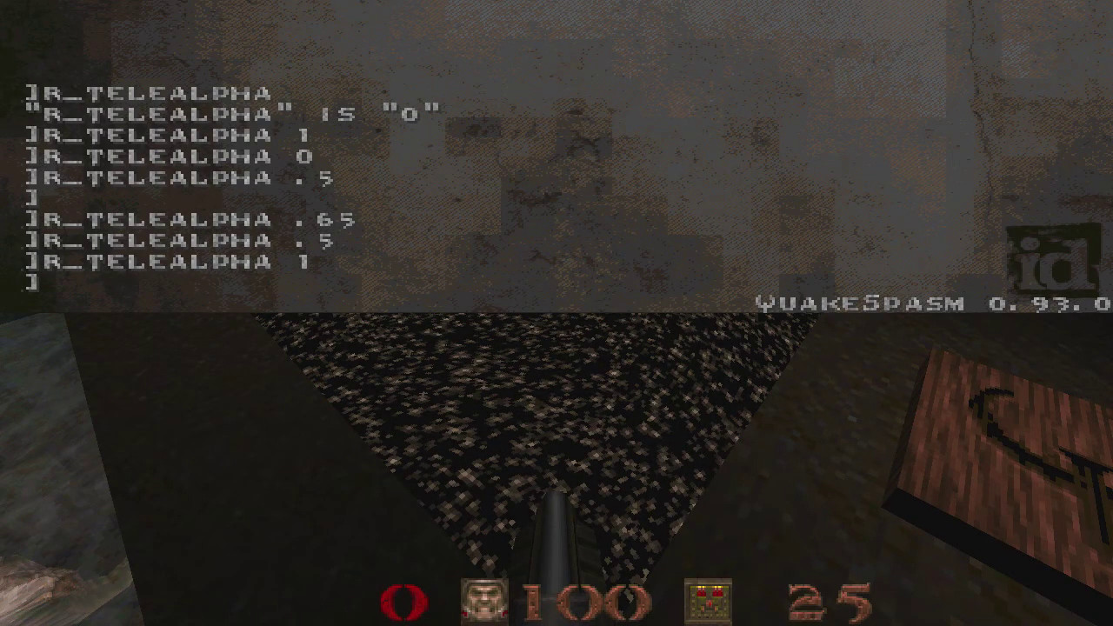
Step: Return to the game, fire once and swim forward through the flooded cave's see-through water
key("grave")
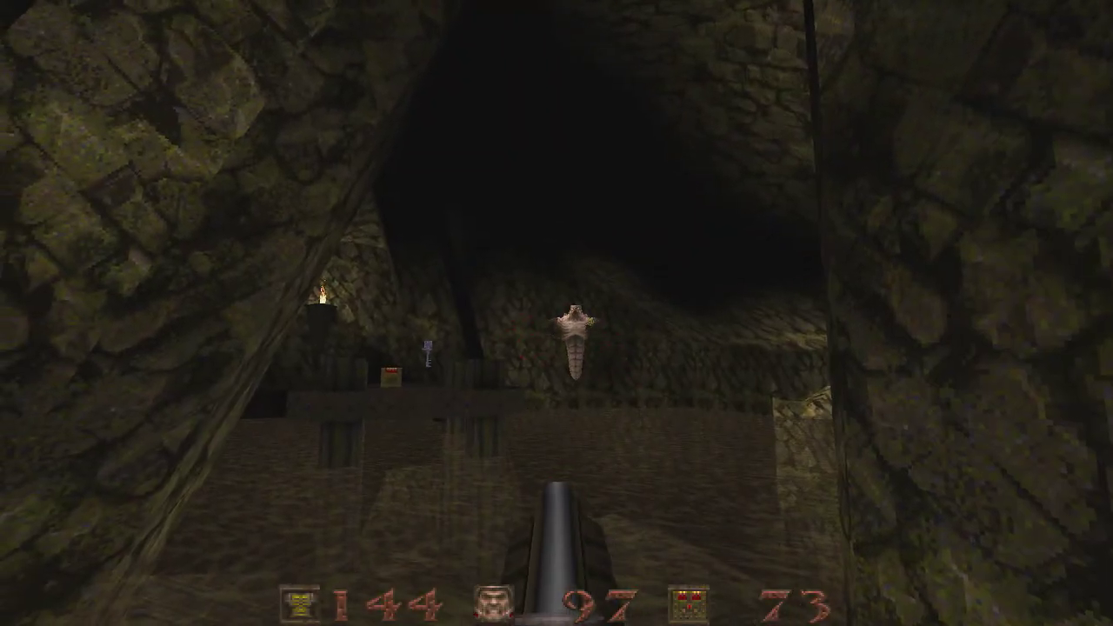
left_click(556, 313)
key("w")
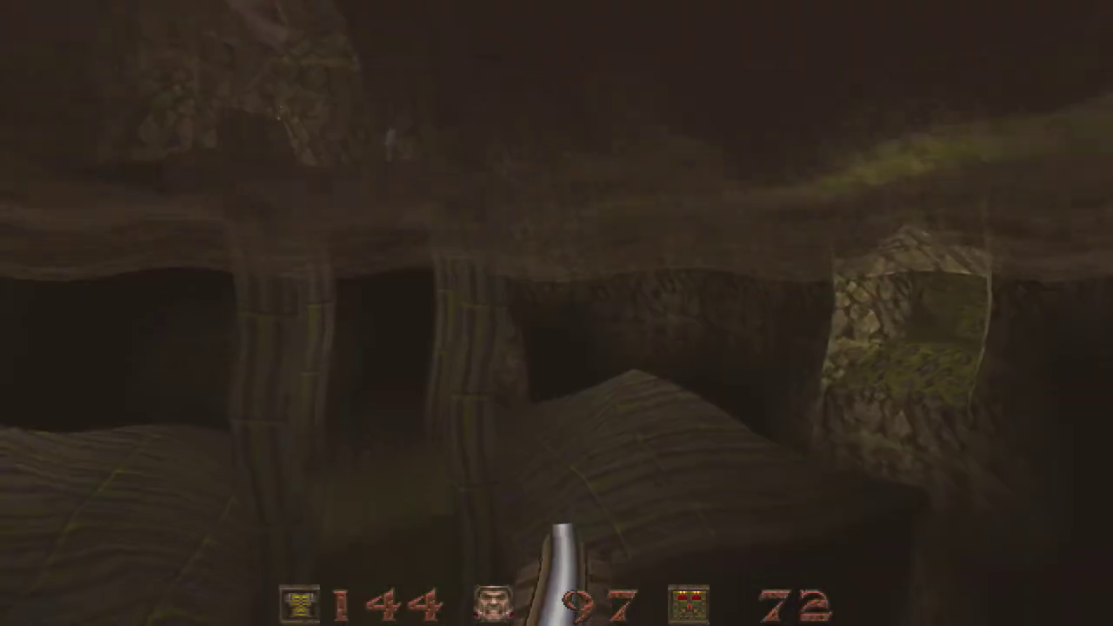
key("w")
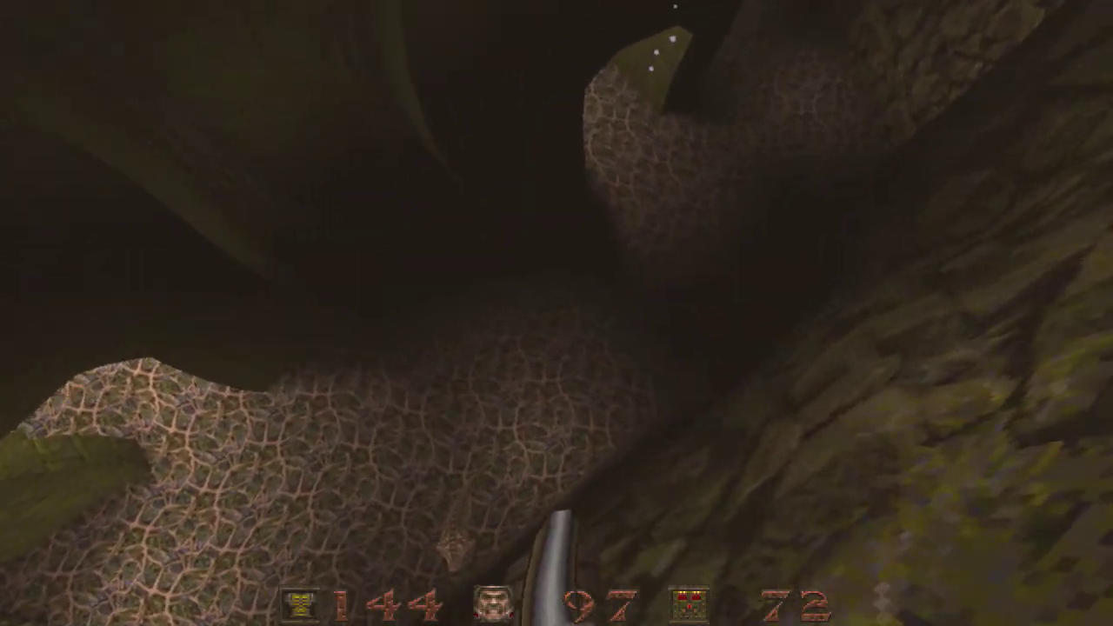
key("w")
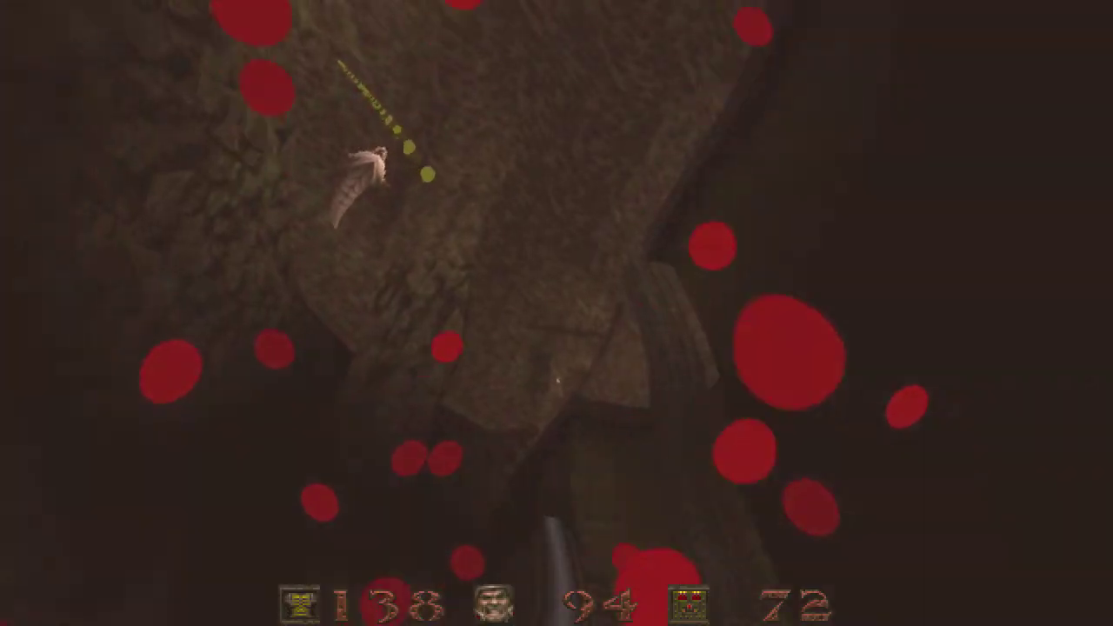
Step: Fire repeatedly at the attacking Scrag while advancing toward it
left_click(556, 313)
left_click(557, 313)
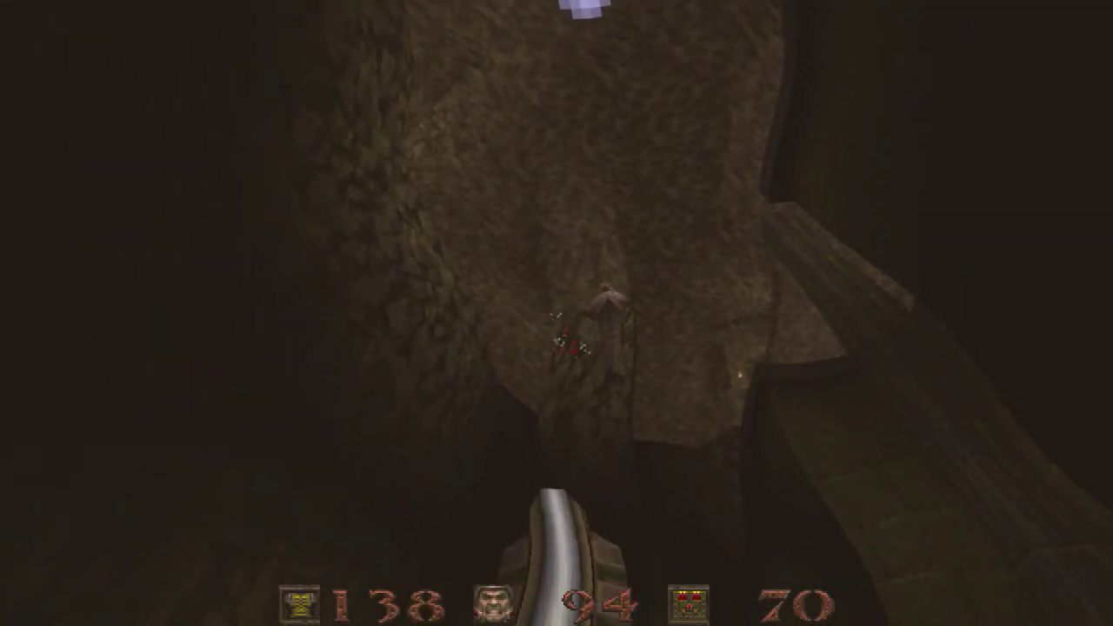
left_click(557, 313)
left_click(557, 313)
left_click(556, 313)
key("w")
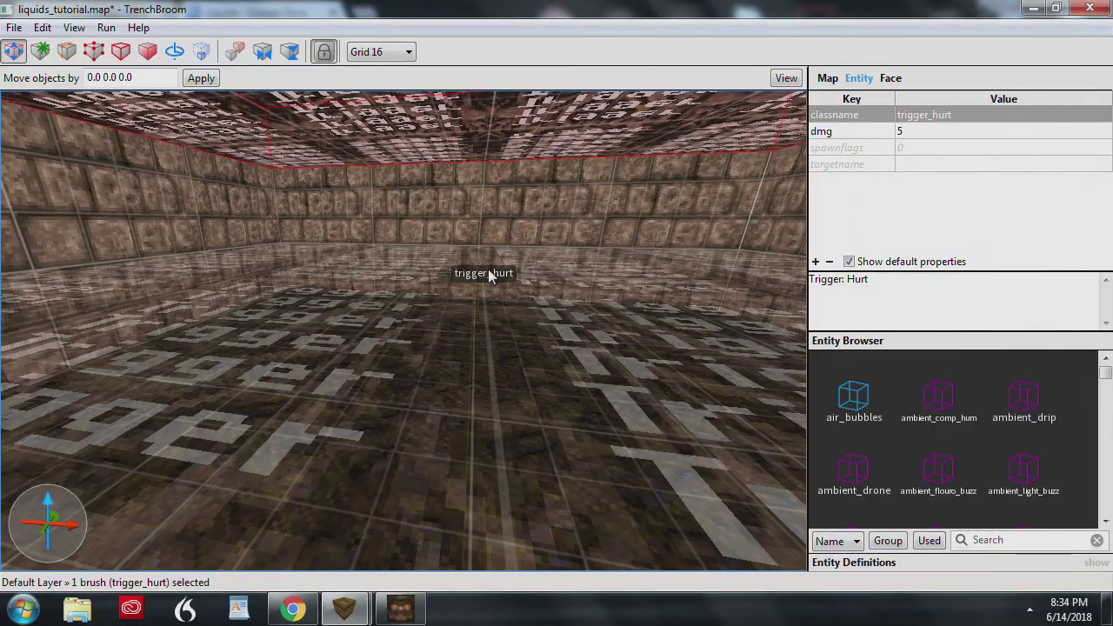
Step: Orbit and zoom the 3D view over the dmg 5 trigger_hurt brush covering the floor
right_click_drag(488, 268, 510, 417)
scroll(511, 418, "up", 1)
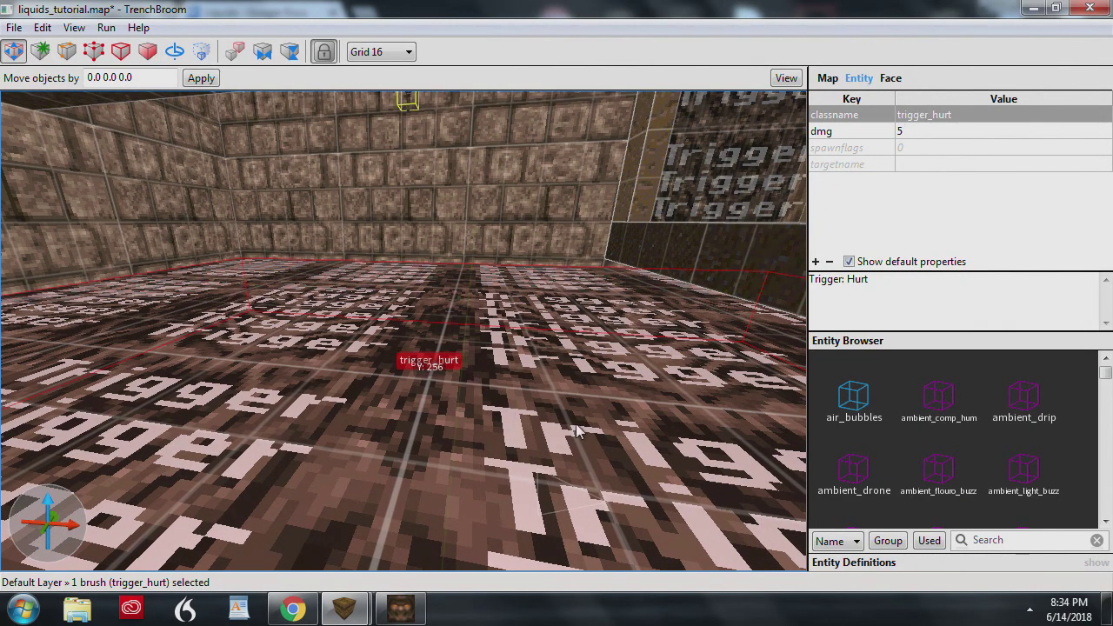
mouse_move(537, 362)
right_mouse_down()
mouse_move(545, 186)
mouse_move(553, 348)
right_mouse_up()
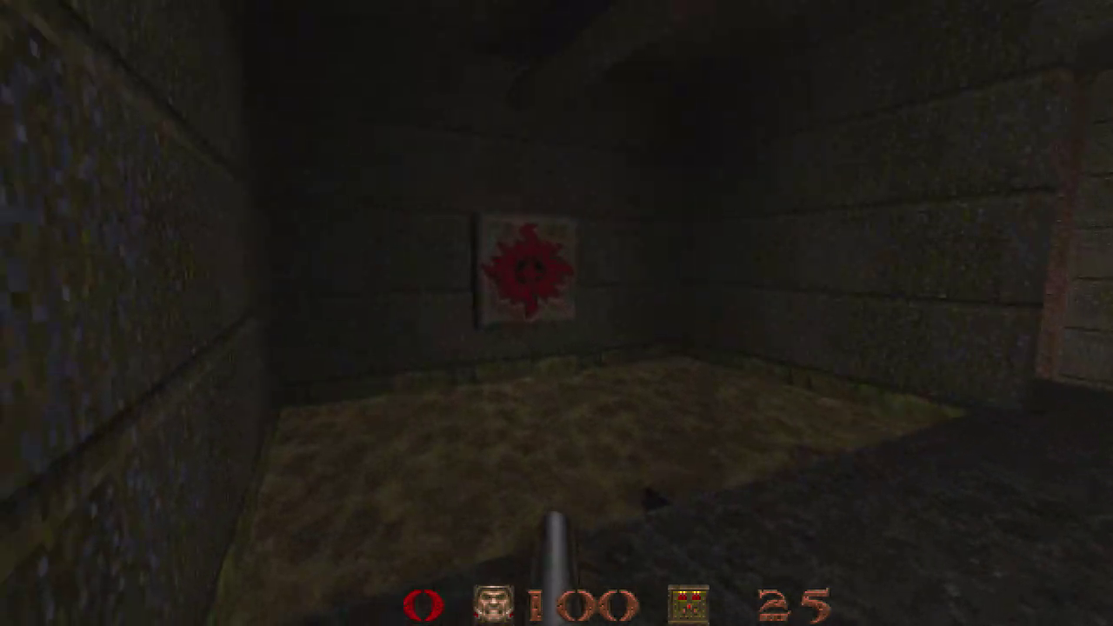
Step: Fire at the wall, then walk into the pit over both shell boxes, raising shells to 100
key("ctrl")
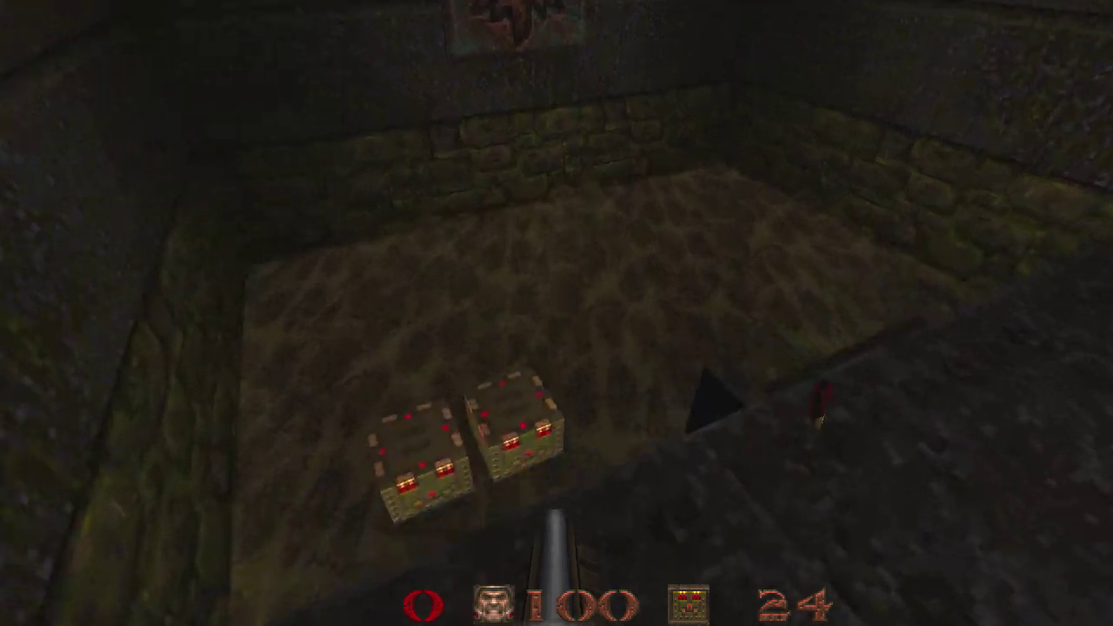
key("w")
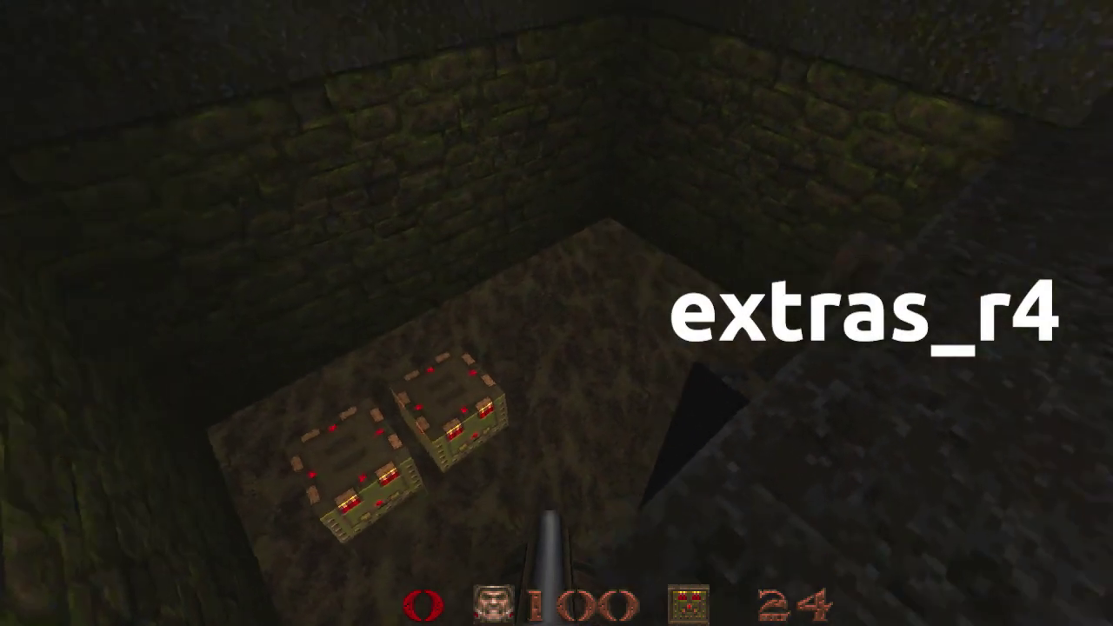
key("w")
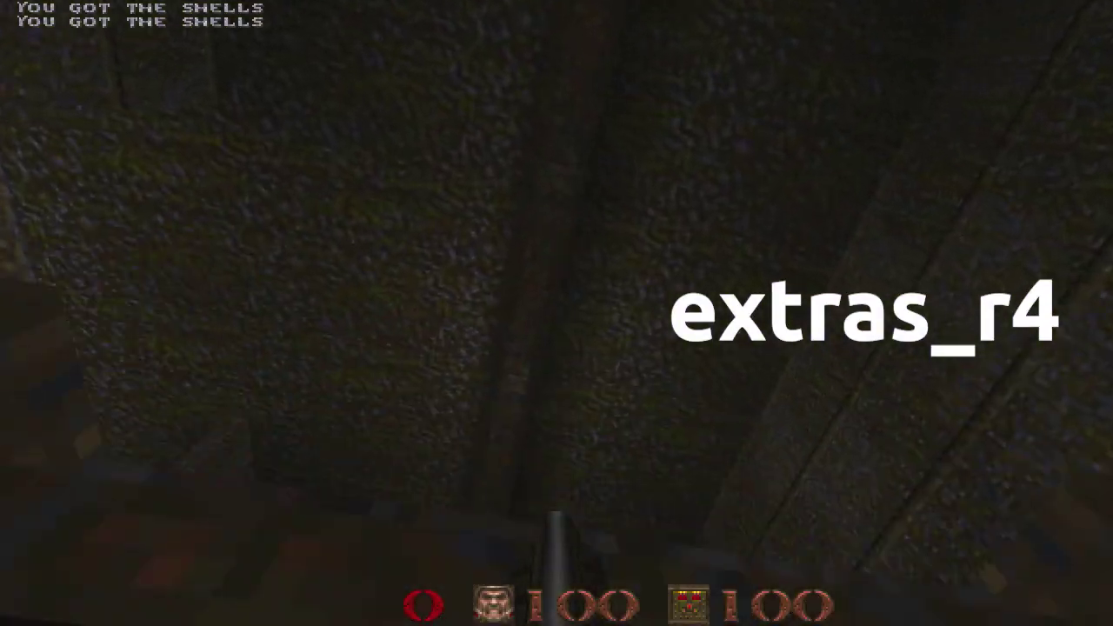
key("w")
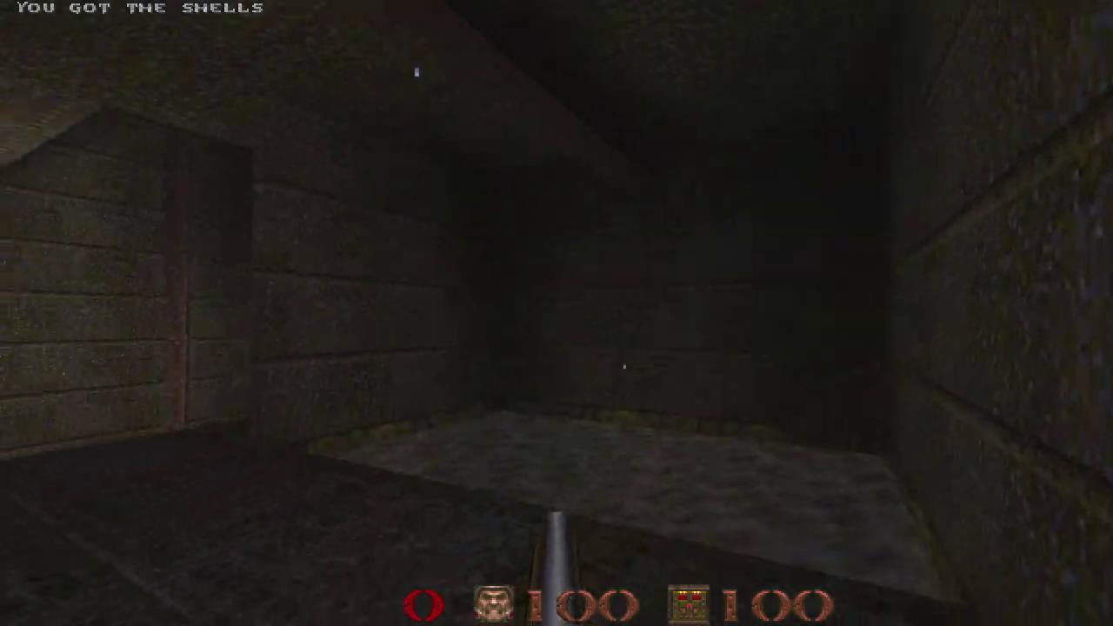
key("s")
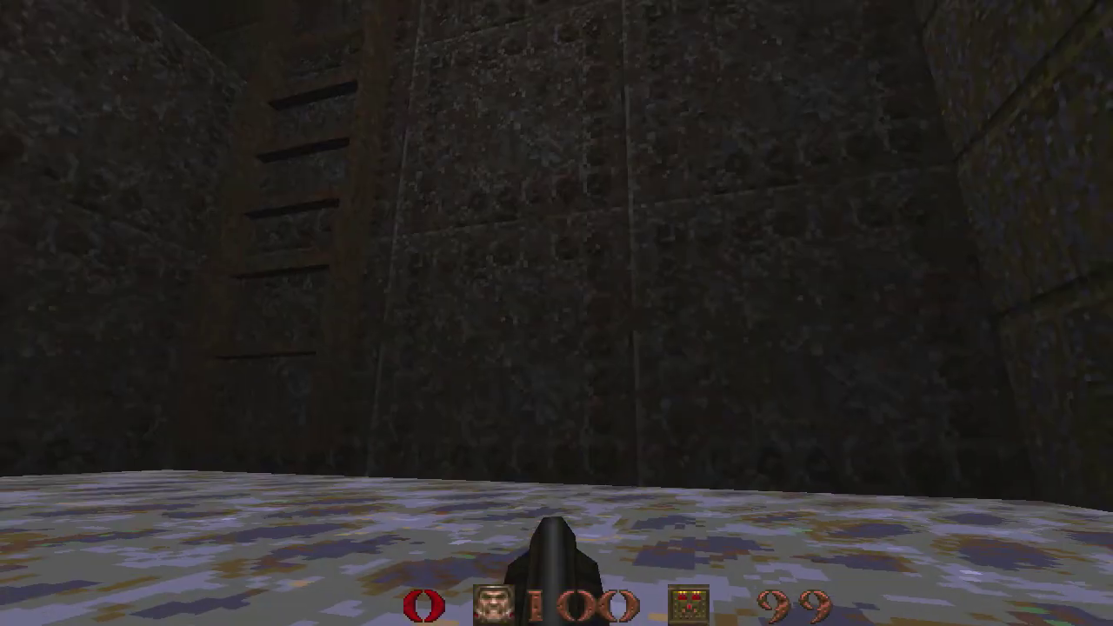
Step: Walk to the pale water pool in the pit and approach its surface
key("w")
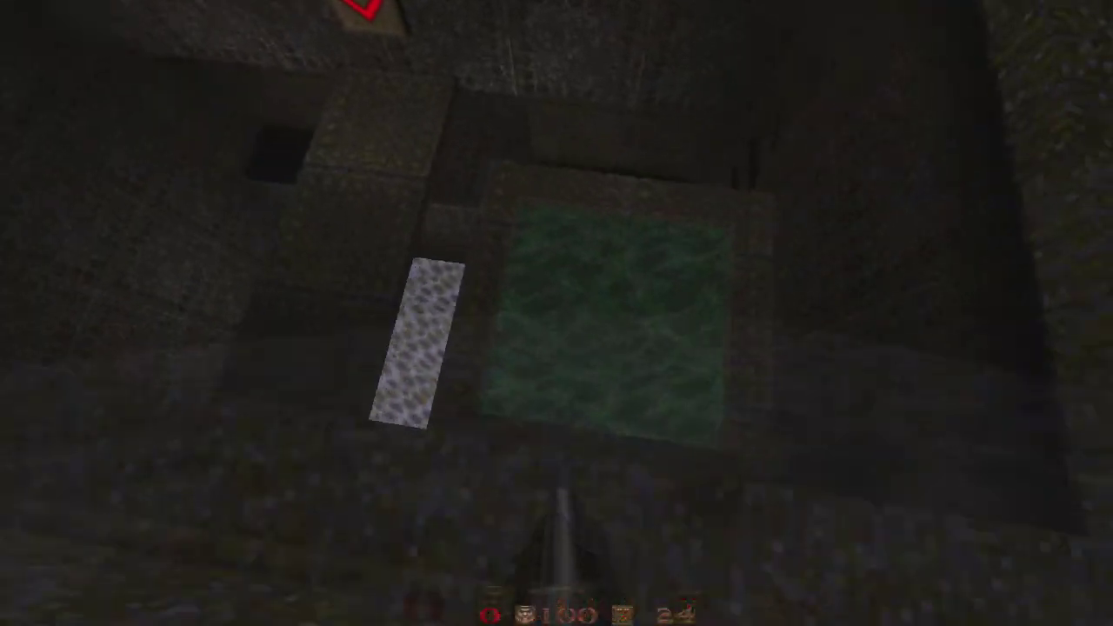
key("s")
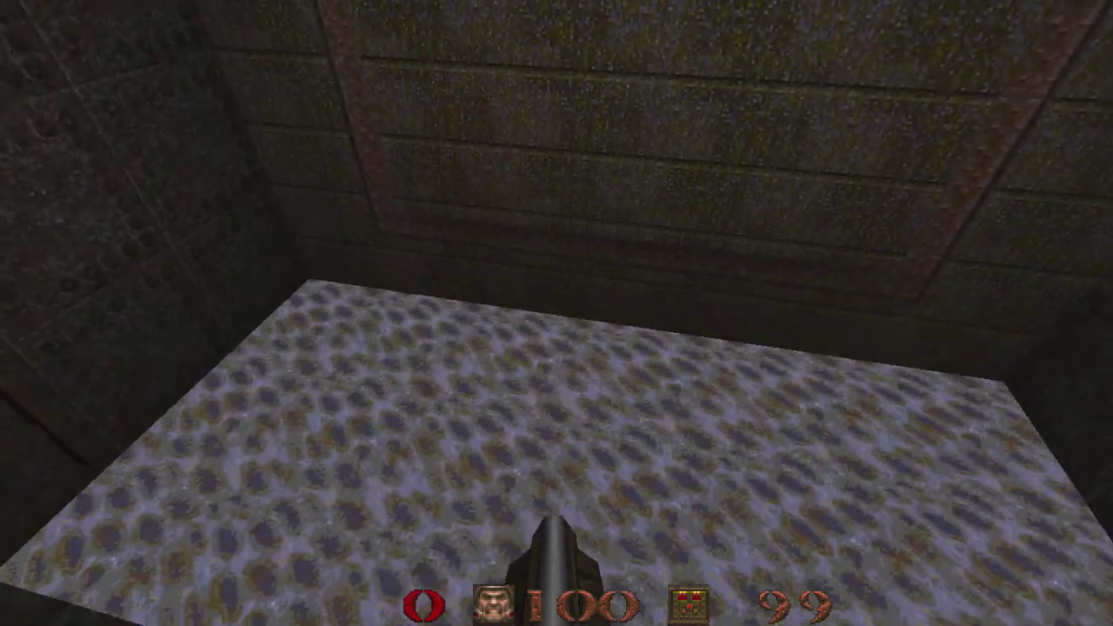
key("w")
key("w")
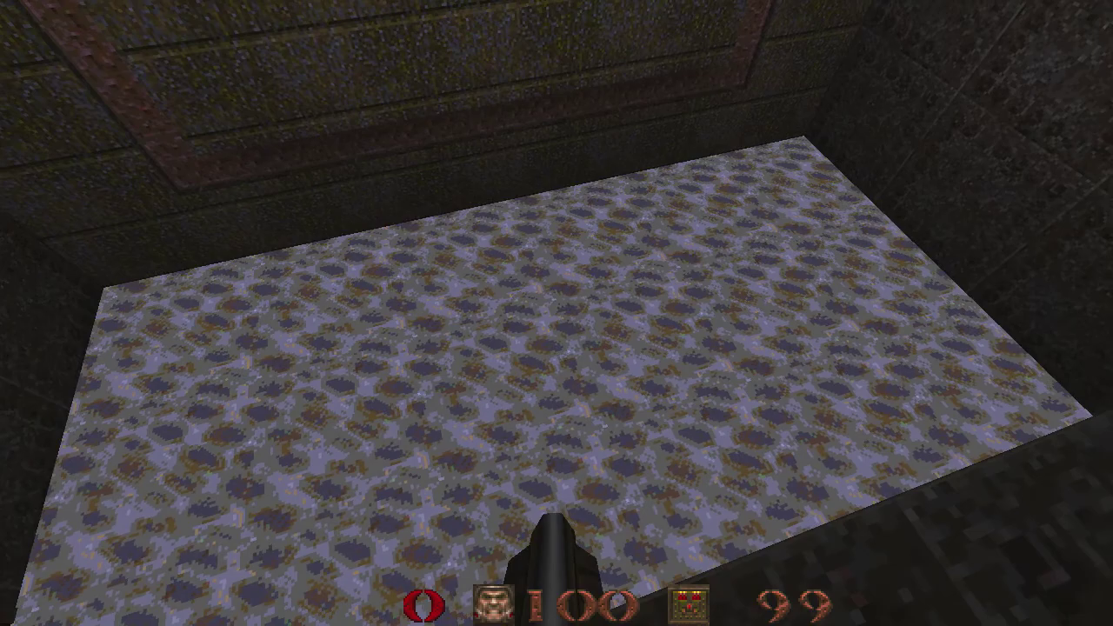